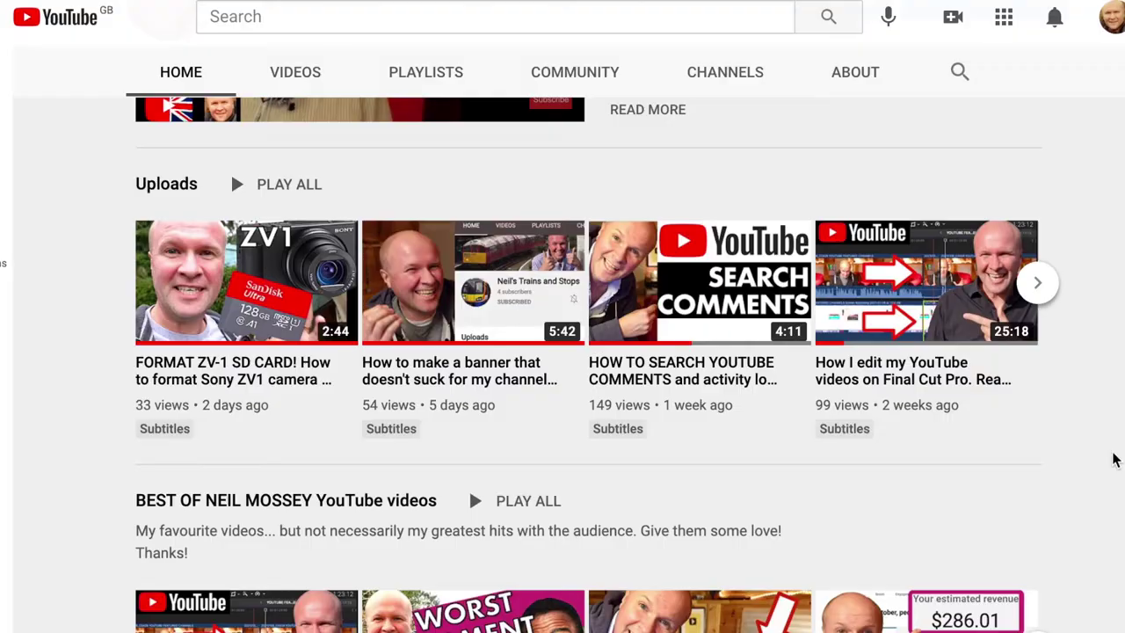
- Examine how uploads and playlists are arranged on the main channel's and the trains channel's public pages
scroll(1115, 460, down, 3)
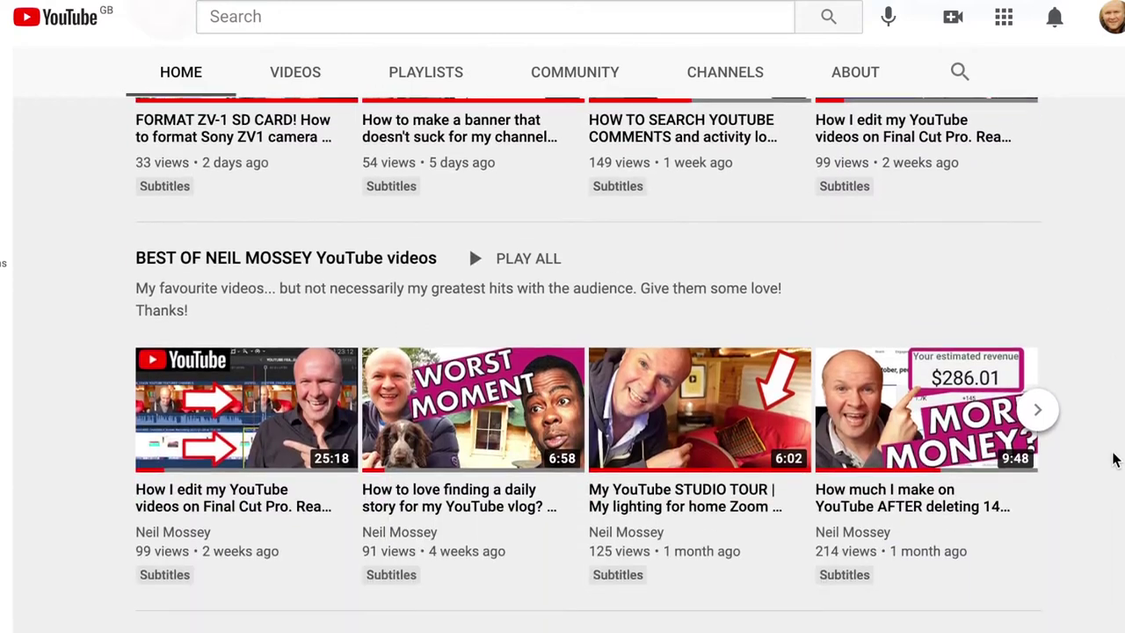
scroll(1115, 460, down, 1)
scroll(1114, 460, down, 3)
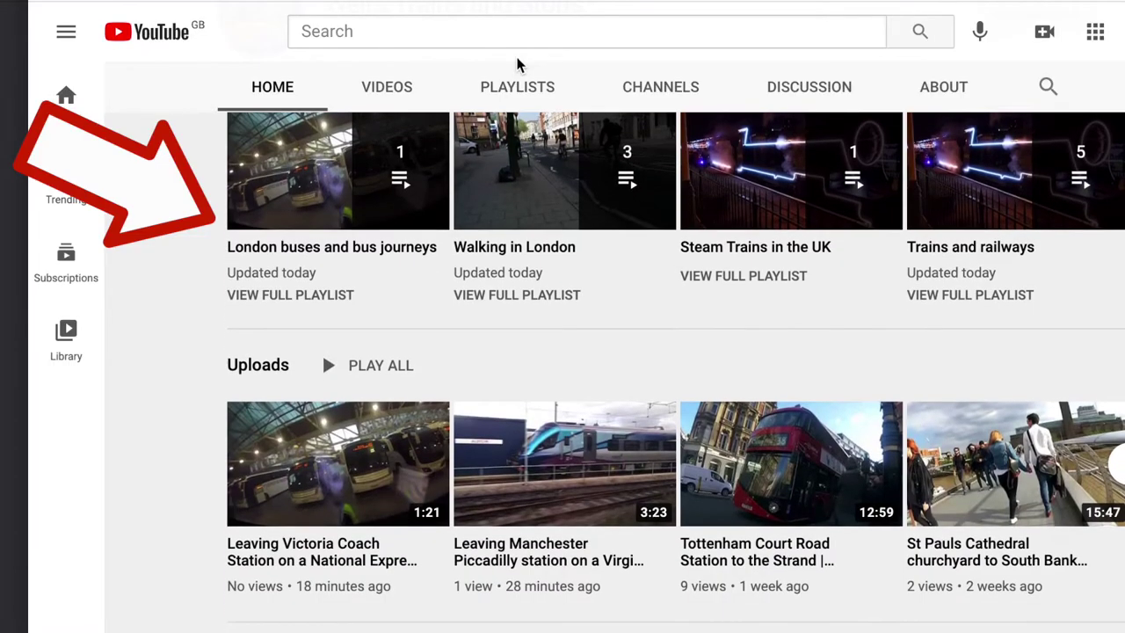
scroll(518, 66, down, 5)
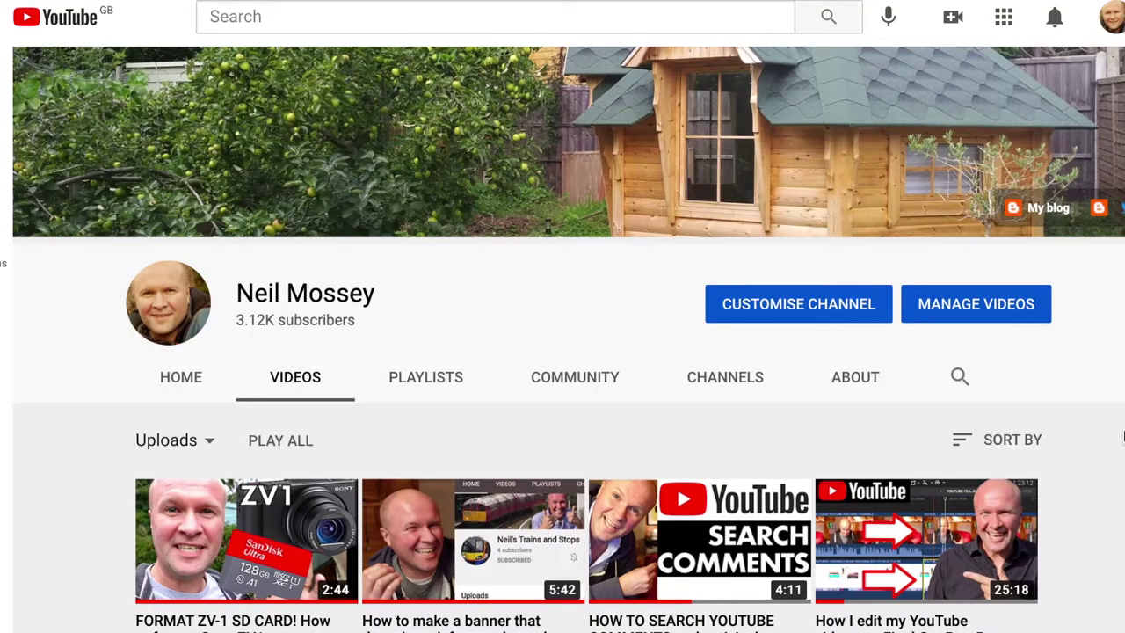
scroll(1124, 437, down, 6)
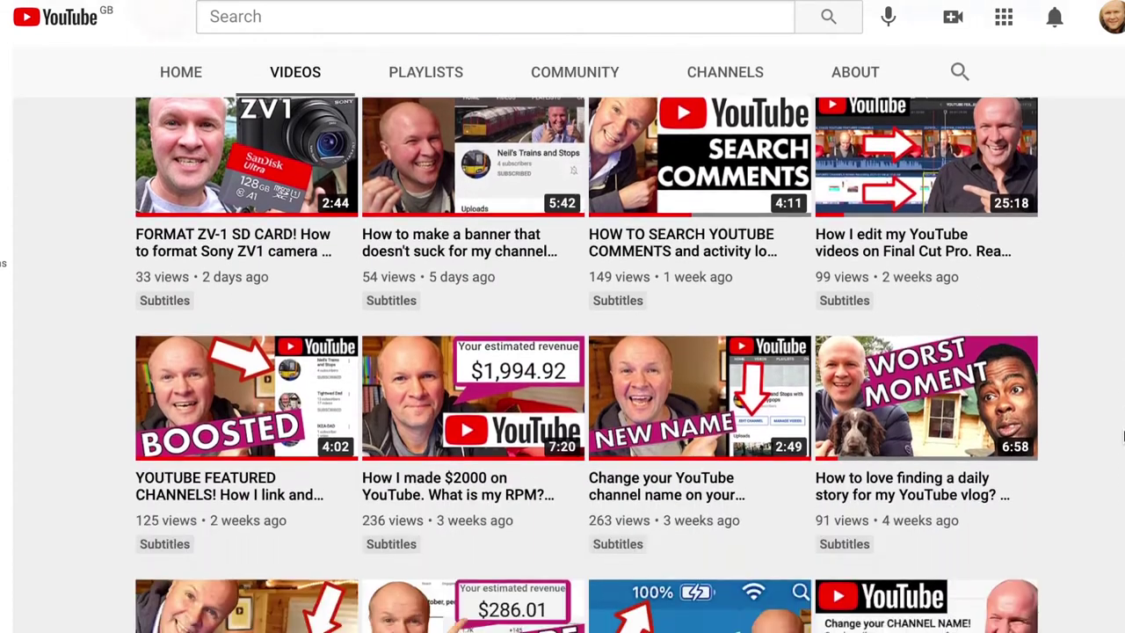
scroll(1124, 437, down, 2)
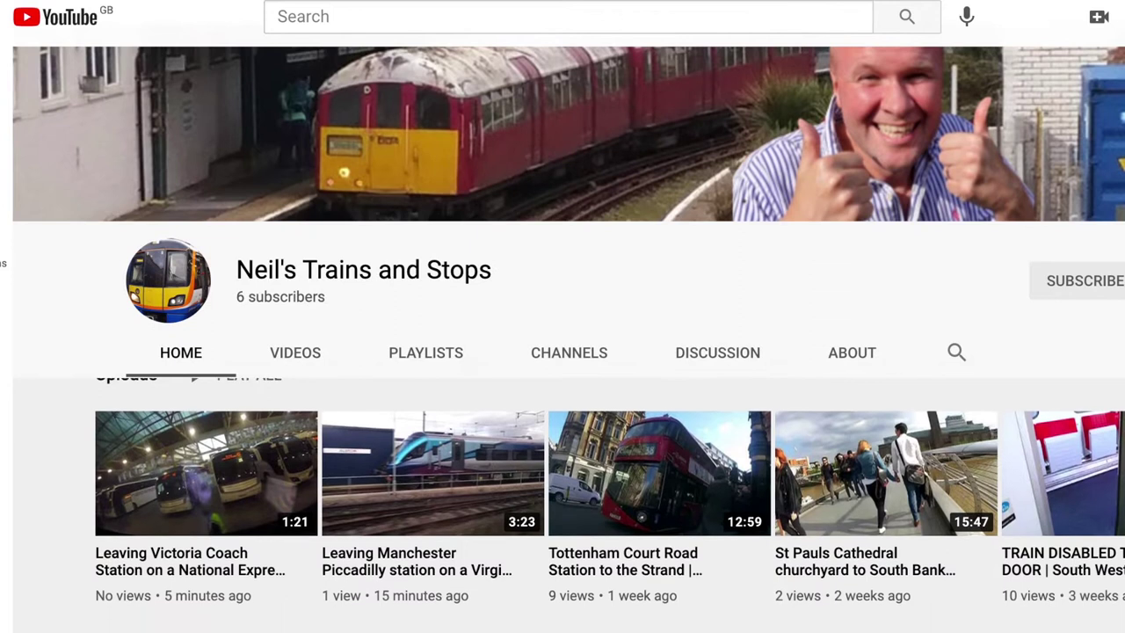
scroll(563, 352, down, 3)
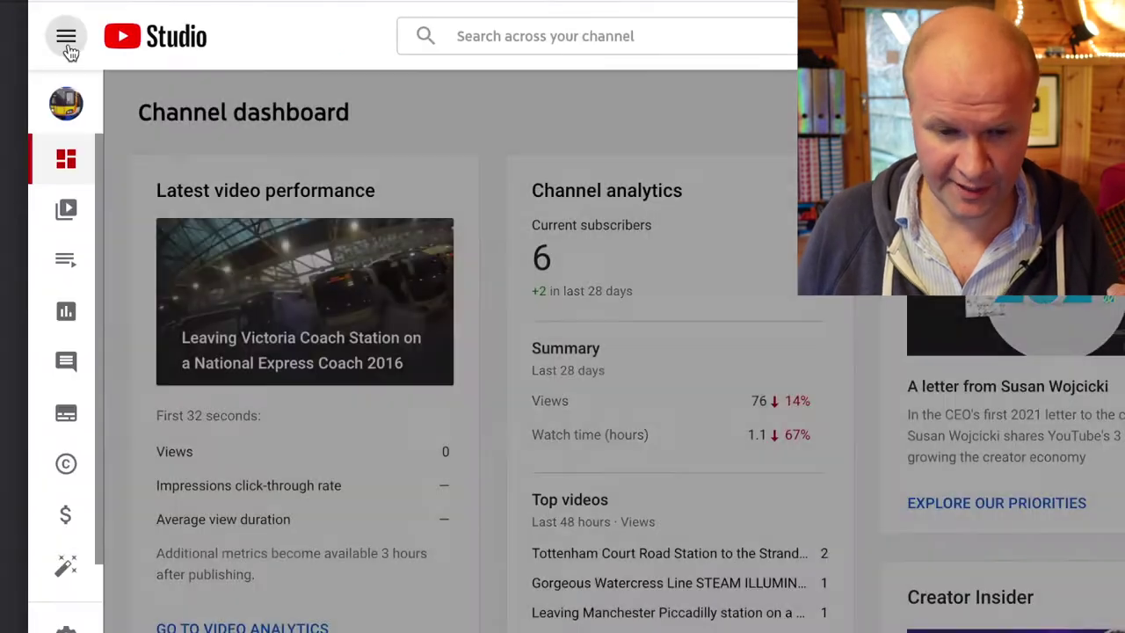
- Switch to YouTube Studio and open the channel customisation settings for the trains channel
click(163, 98)
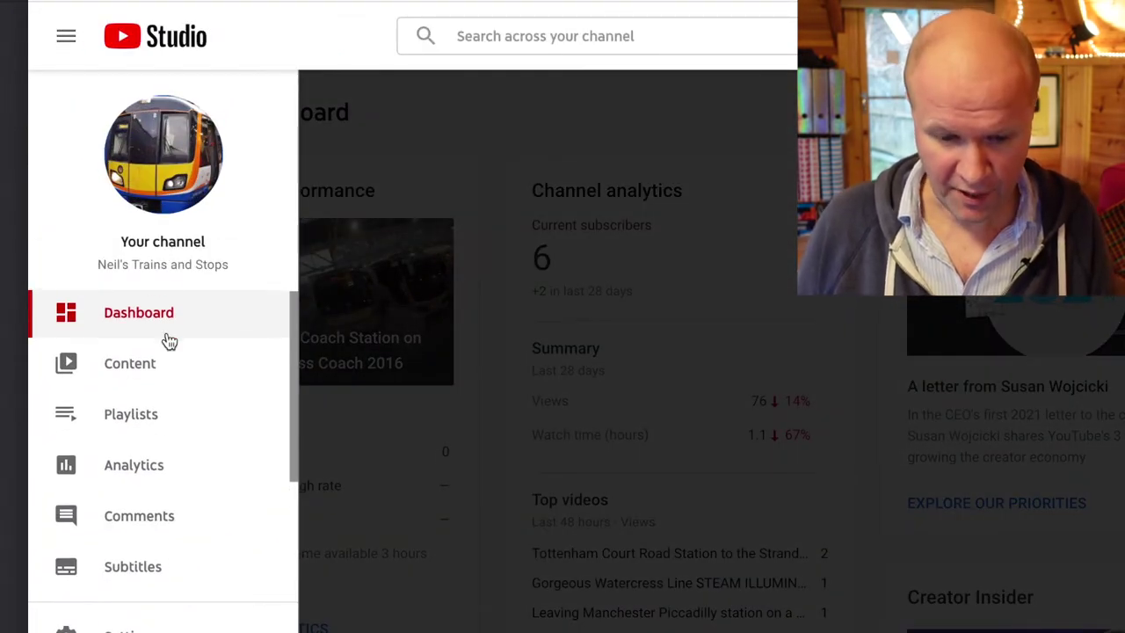
scroll(170, 341, down, 1)
scroll(170, 341, down, 1)
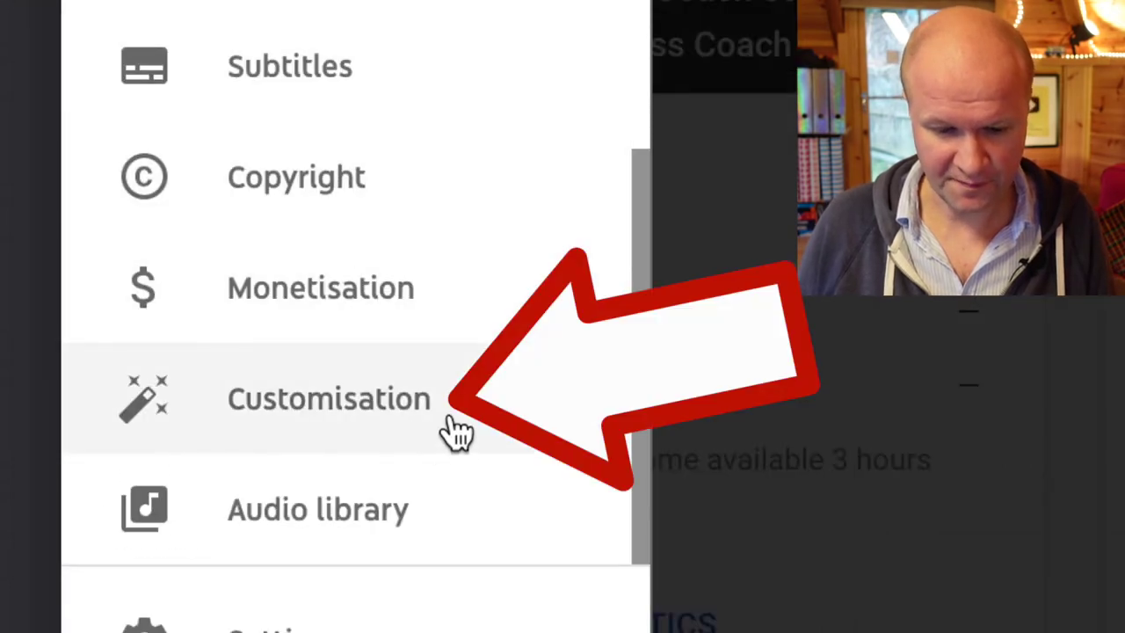
click(457, 431)
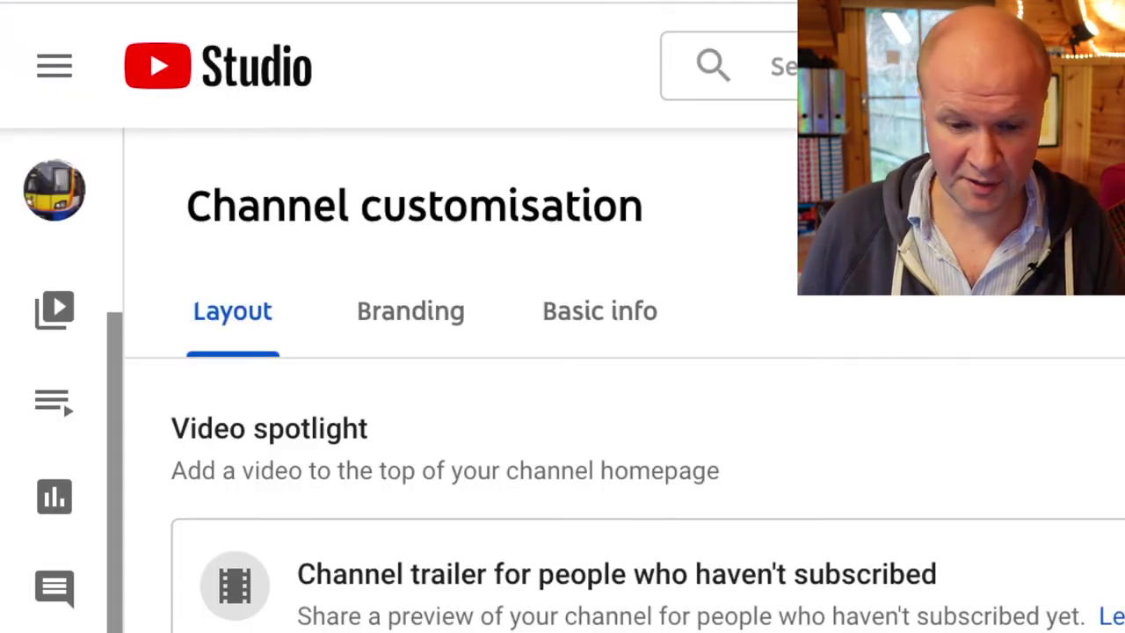
click(411, 323)
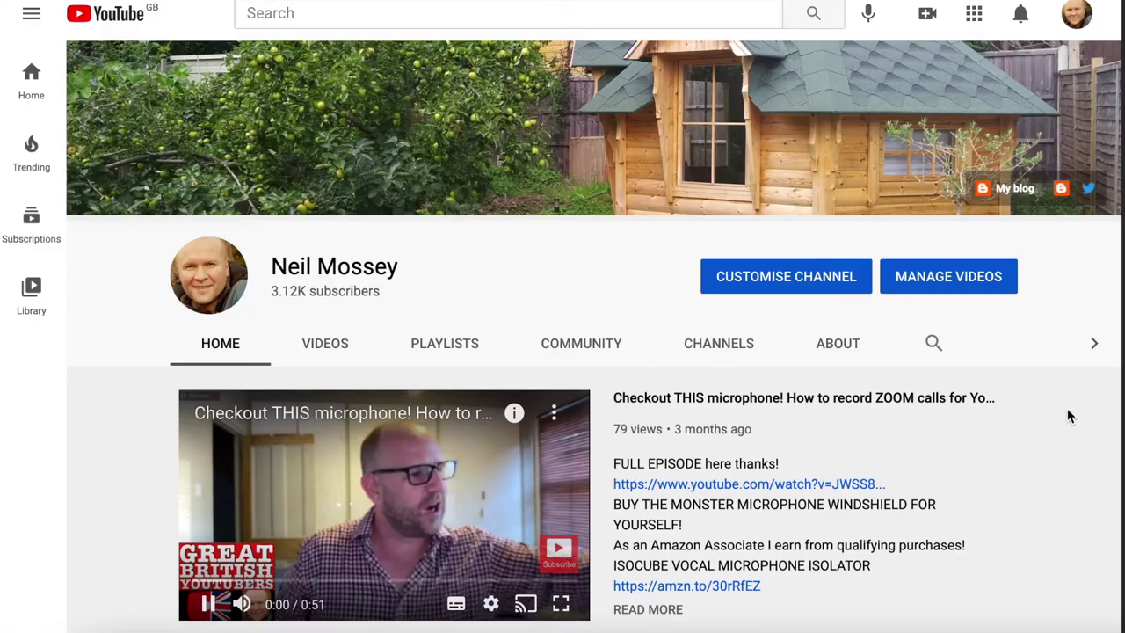
- Search the channel's videos for London and set the Tottenham Court Road Station to the Strand walking tour as the trailer for non-subscribers
key(m)
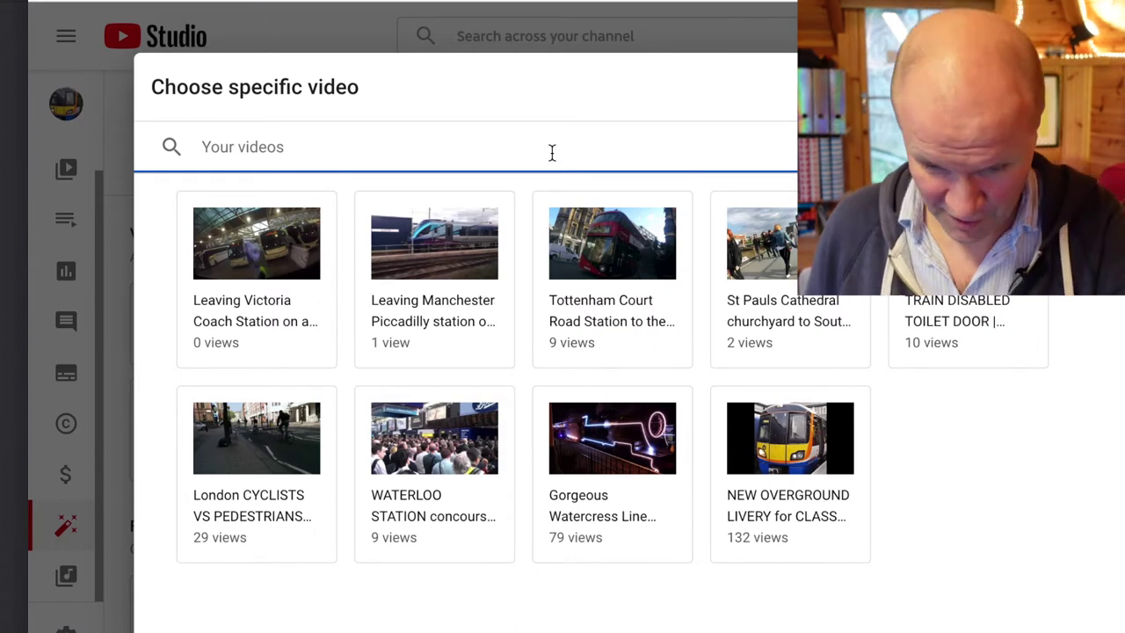
text(London)
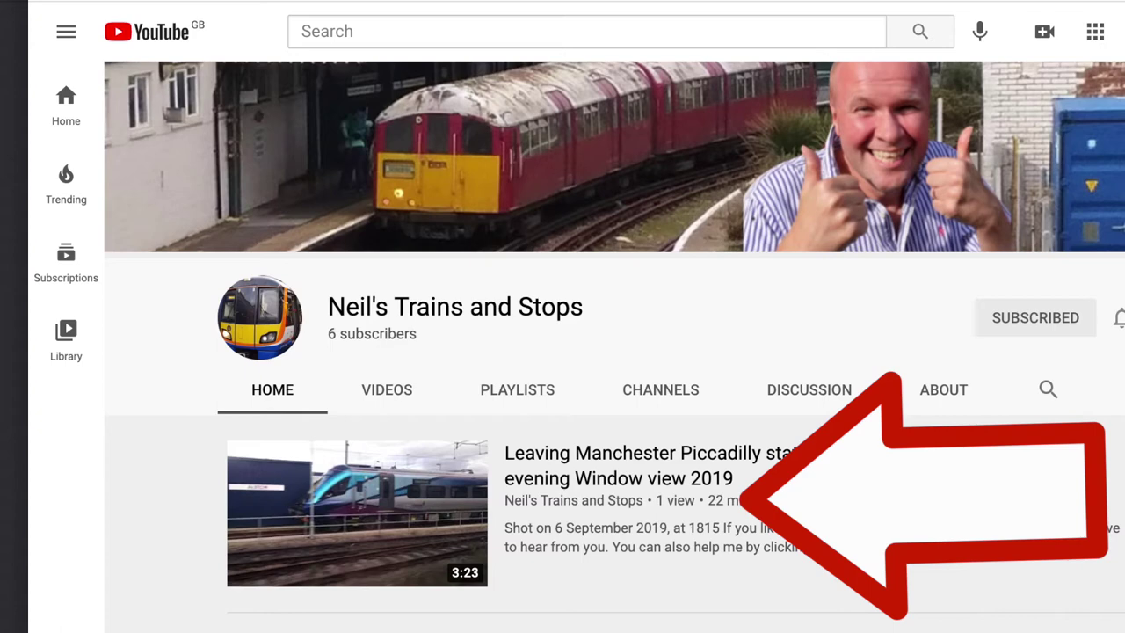
scroll(382, 222, down, 3)
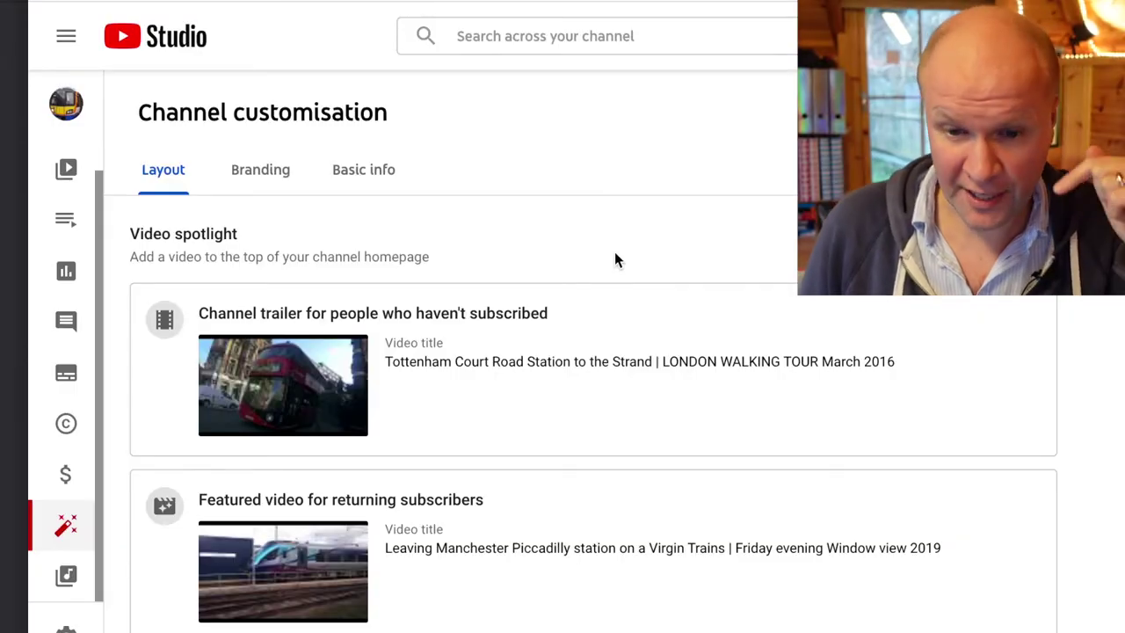
- Add a Popular uploads section to the featured sections of the channel homepage
scroll(615, 251, down, 1)
scroll(614, 251, down, 4)
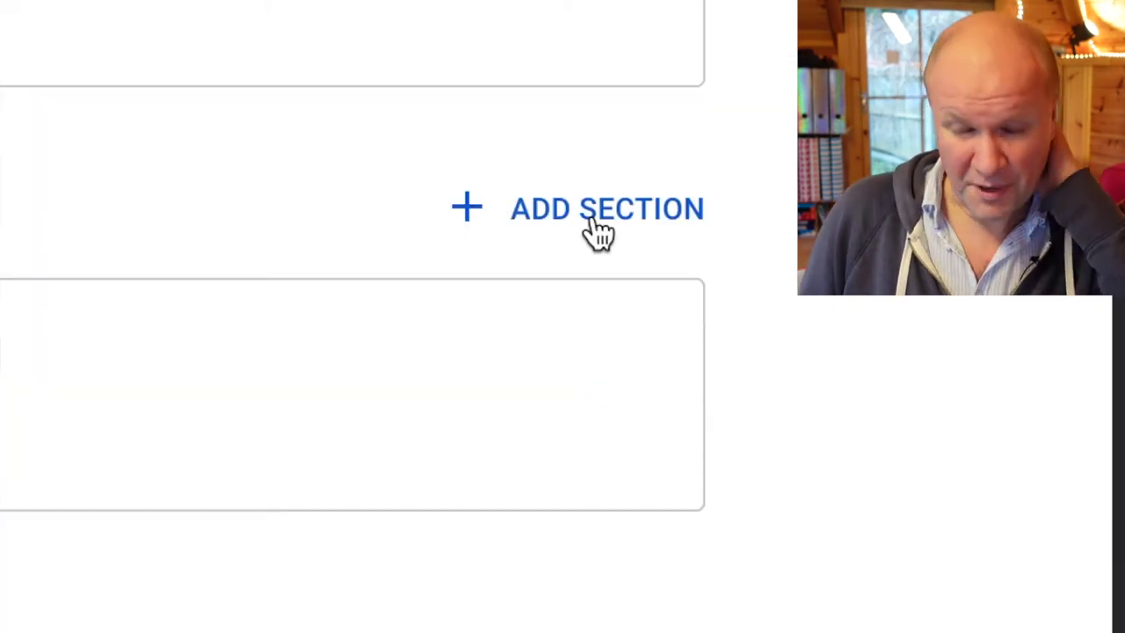
click(595, 220)
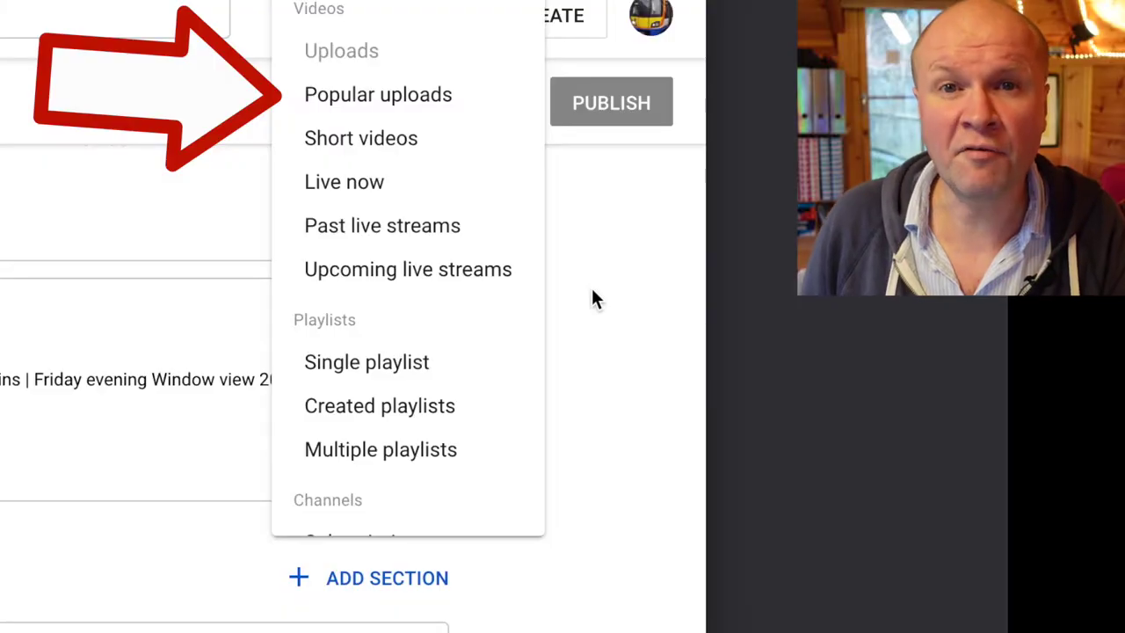
click(418, 115)
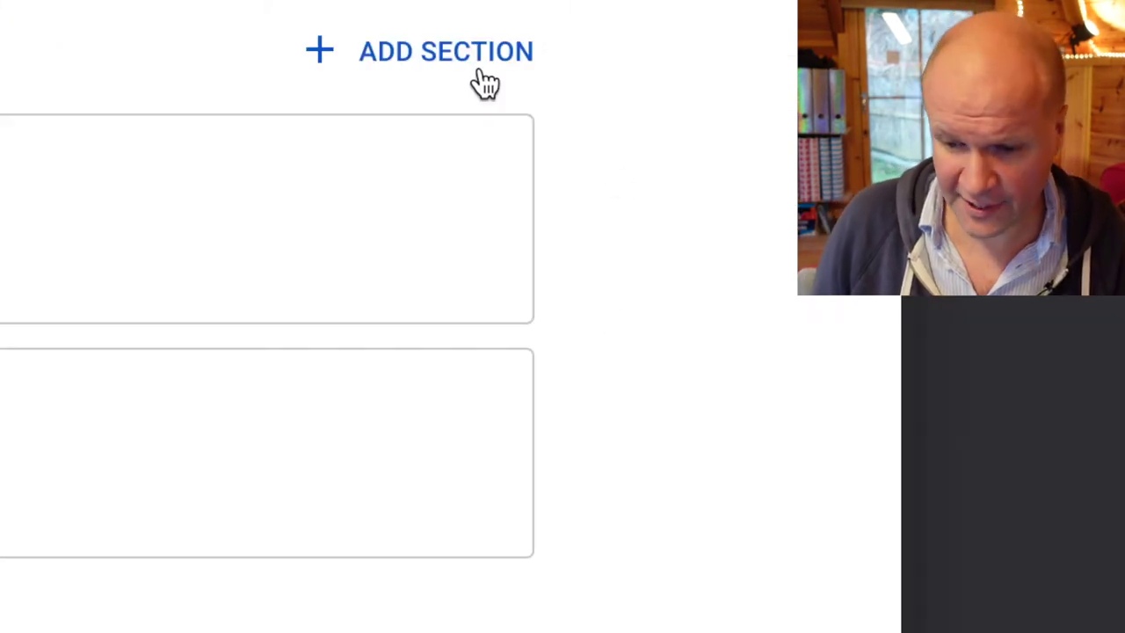
- Add a Short videos section to the homepage layout and remove it again through its options
click(486, 84)
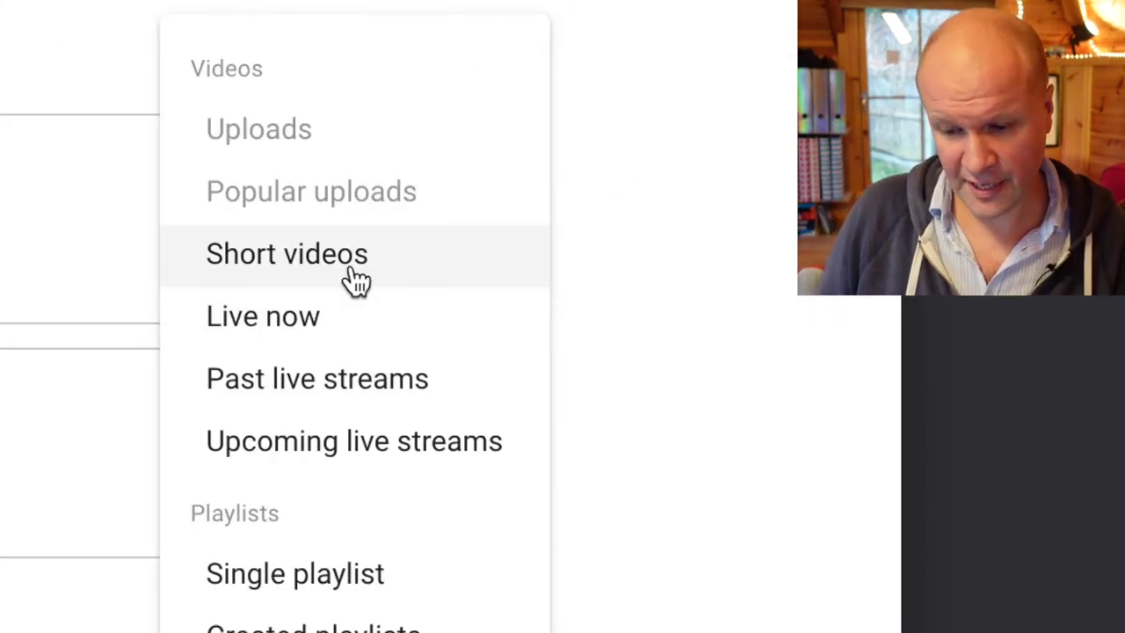
click(356, 280)
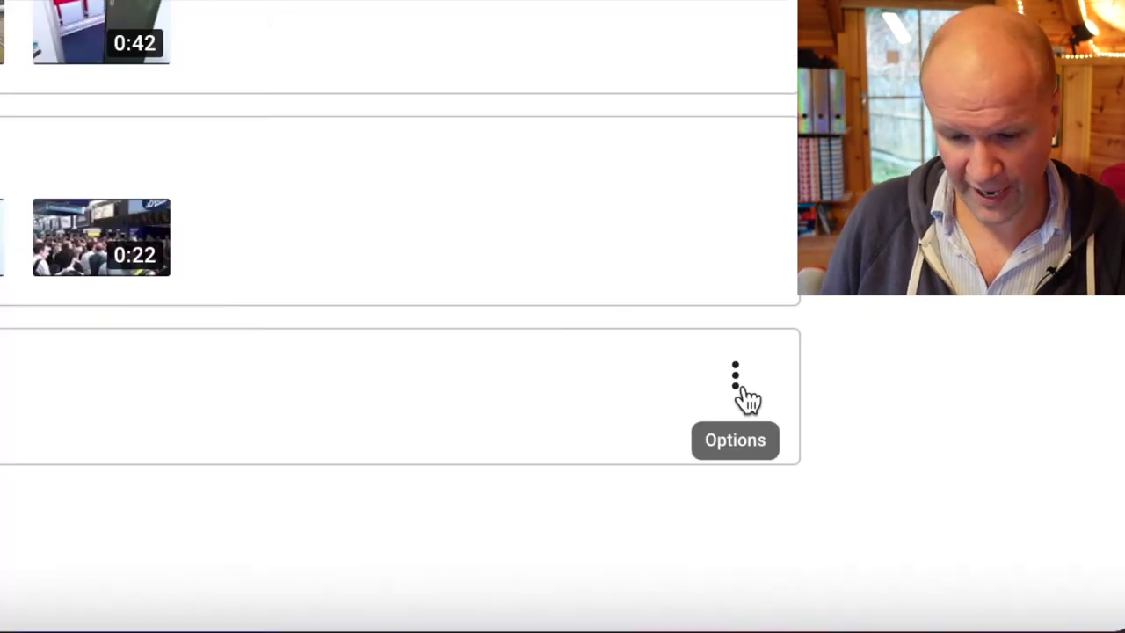
click(737, 376)
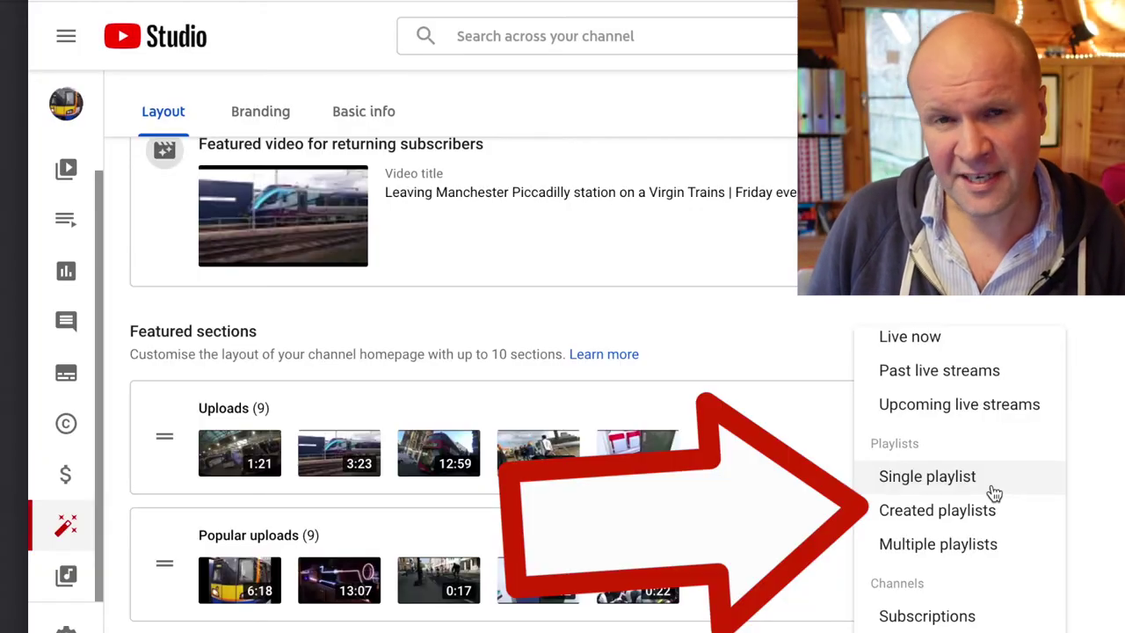
- Add two single-playlist sections for the playlists London buses and bus journeys and Trains and railways
click(991, 487)
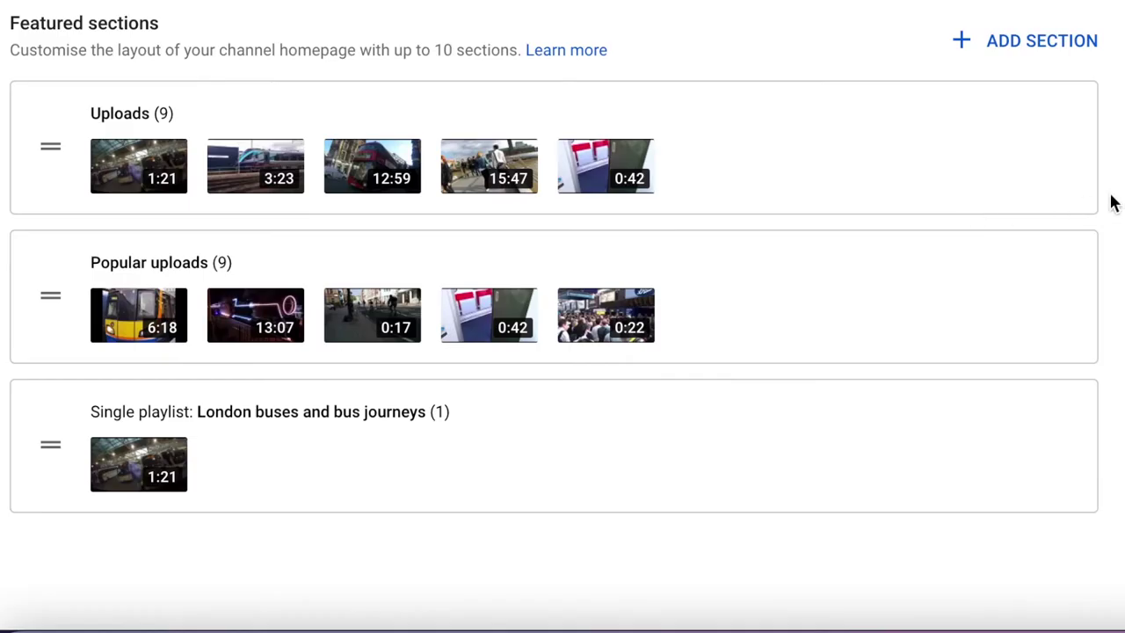
click(1042, 44)
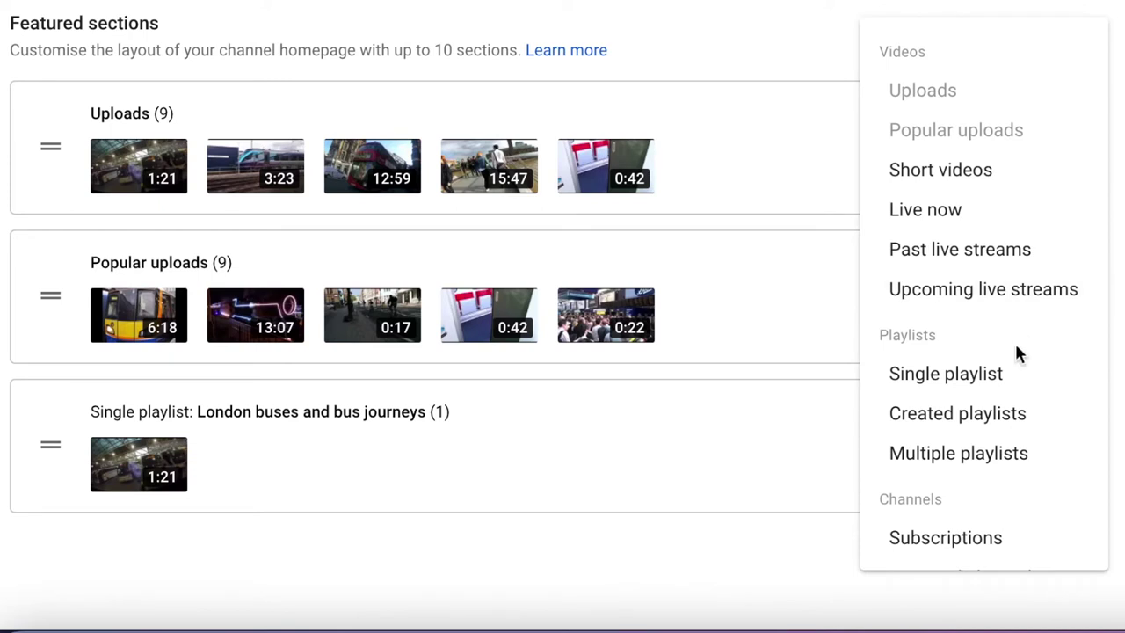
click(1033, 383)
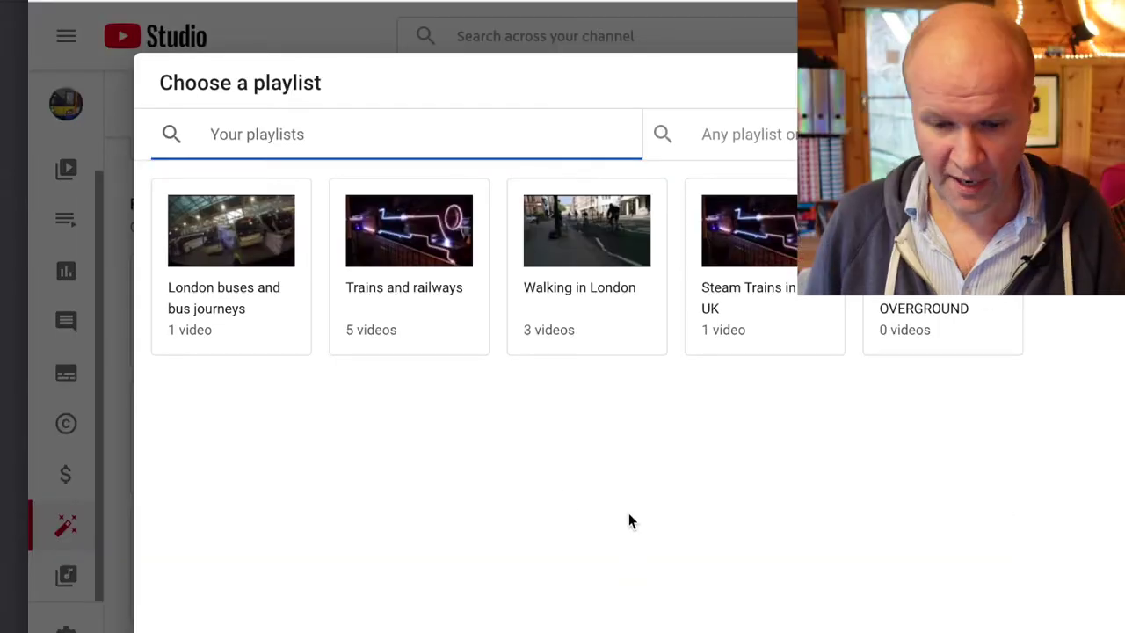
click(429, 327)
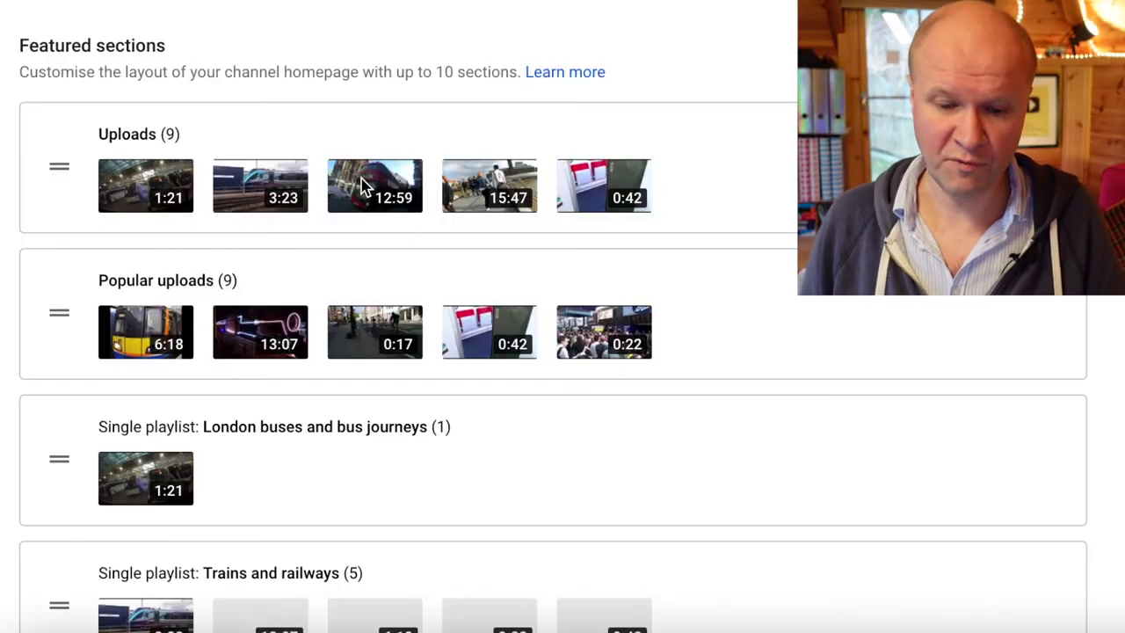
- Add a Created playlists section and move it above Uploads as the first featured section
scroll(607, 264, down, 1)
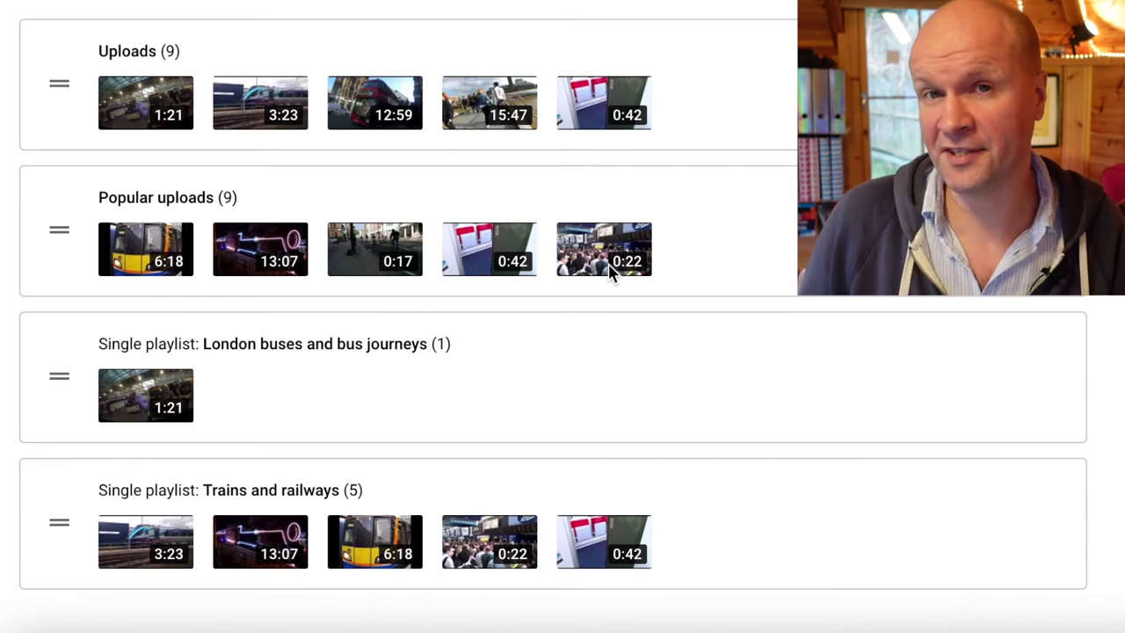
click(985, 27)
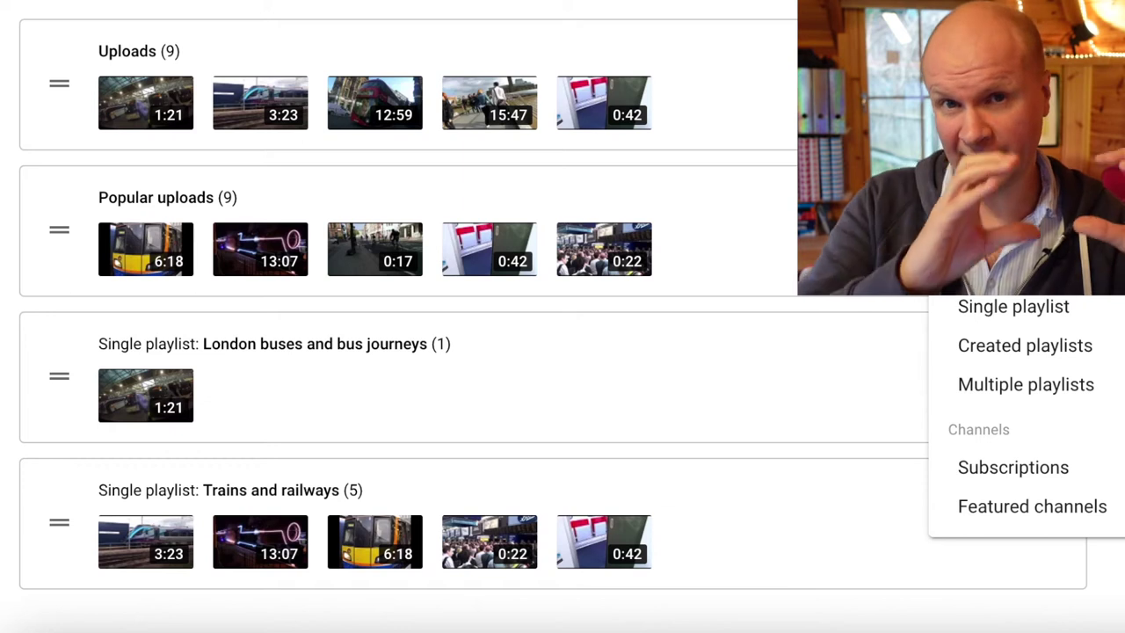
click(1071, 348)
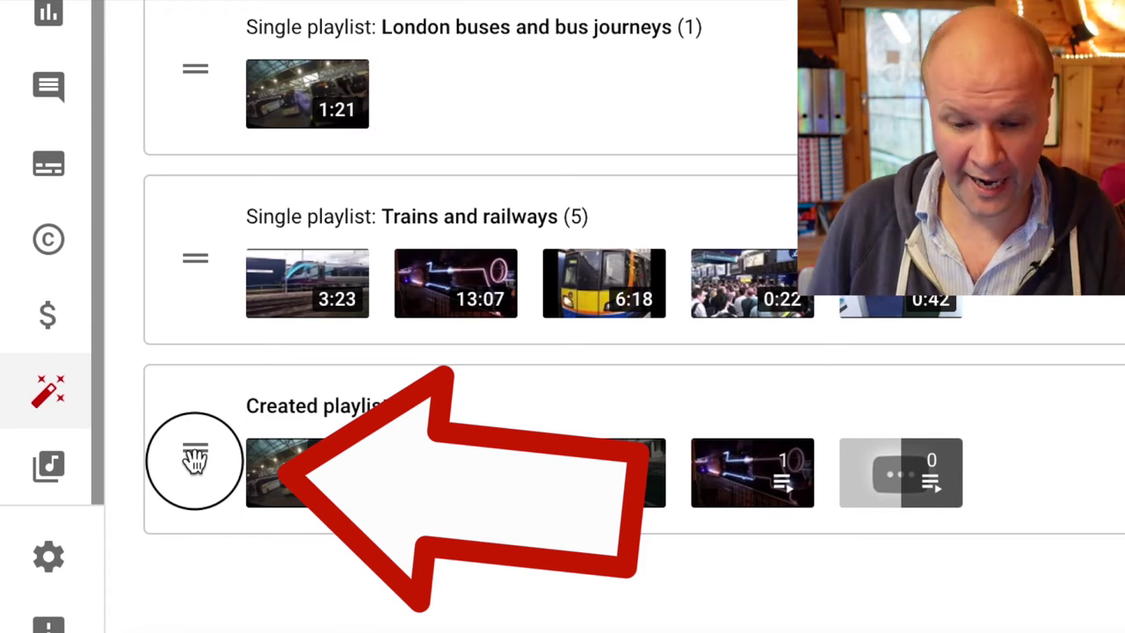
drag(195, 460, 174, 0)
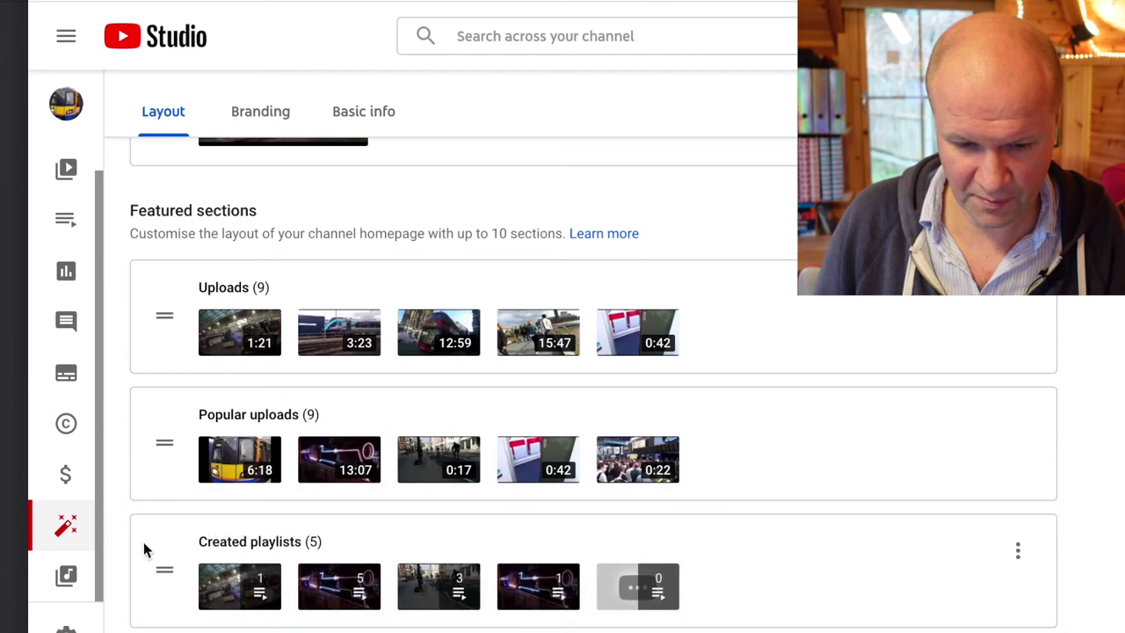
drag(145, 549, 171, 303)
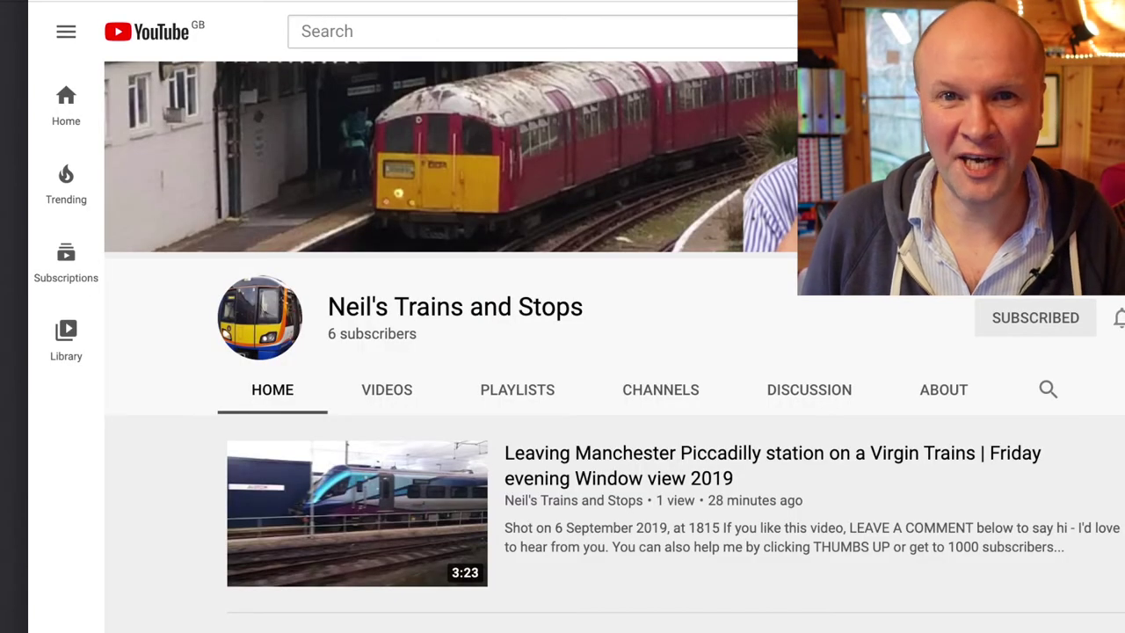
- Check the order of the featured video, playlists and uploads sections on the public channel homepage
scroll(519, 57, down, 5)
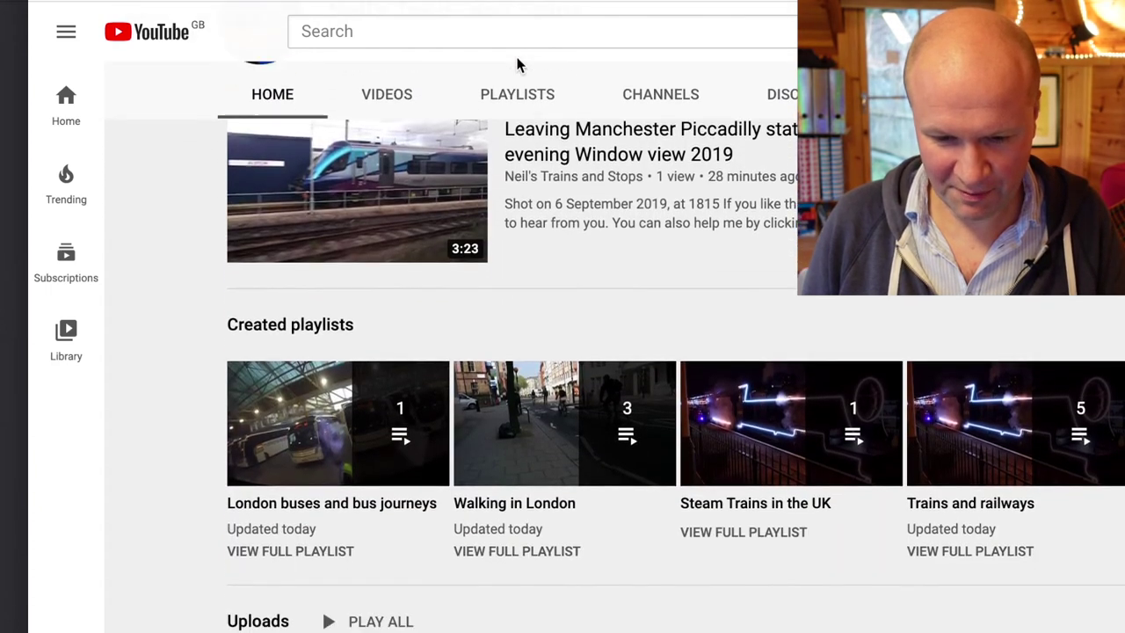
scroll(519, 65, down, 1)
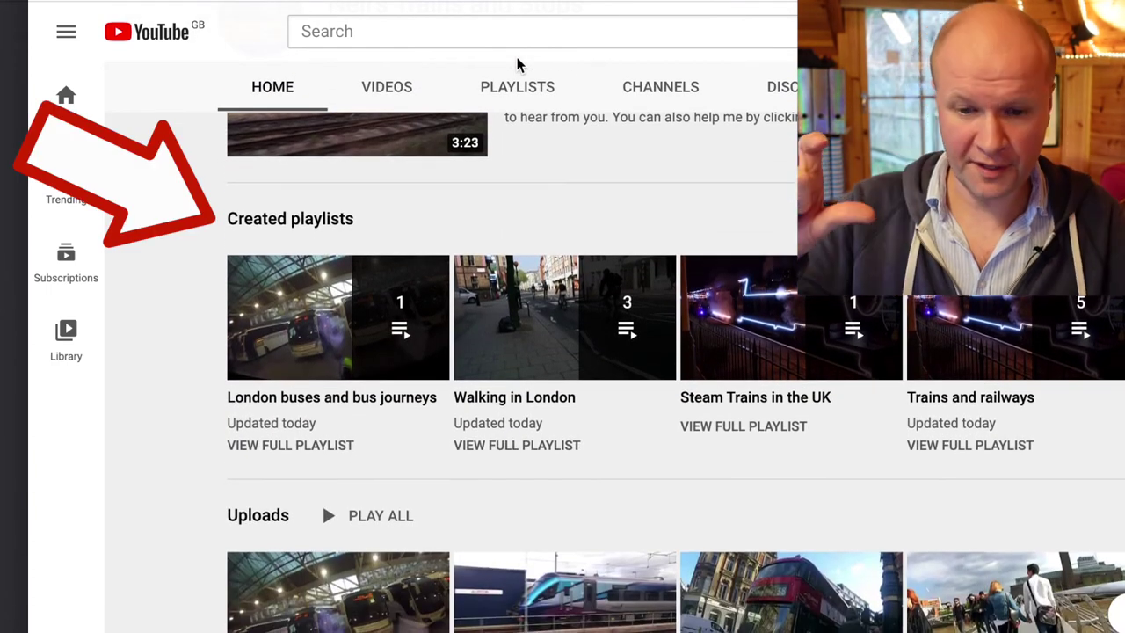
scroll(519, 64, up, 3)
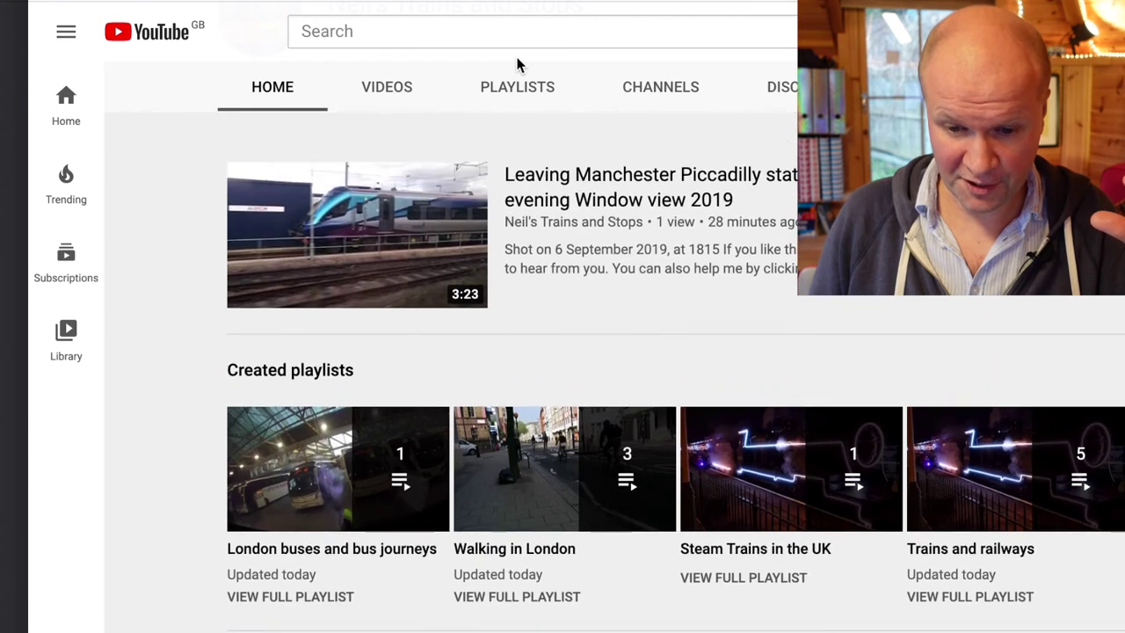
scroll(519, 64, down, 3)
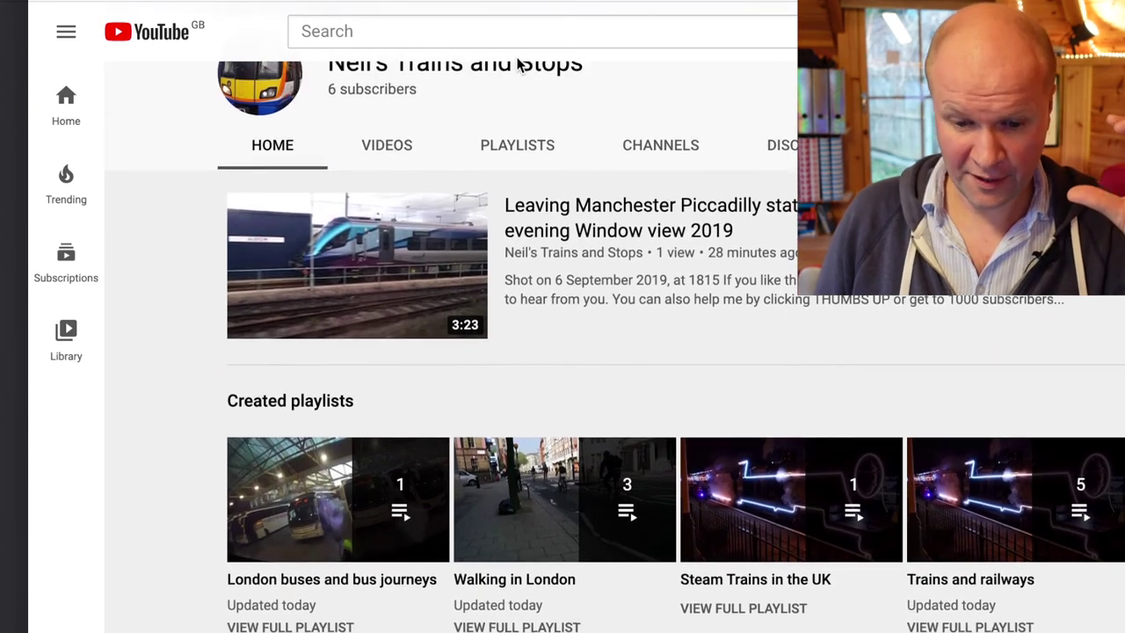
scroll(518, 64, down, 5)
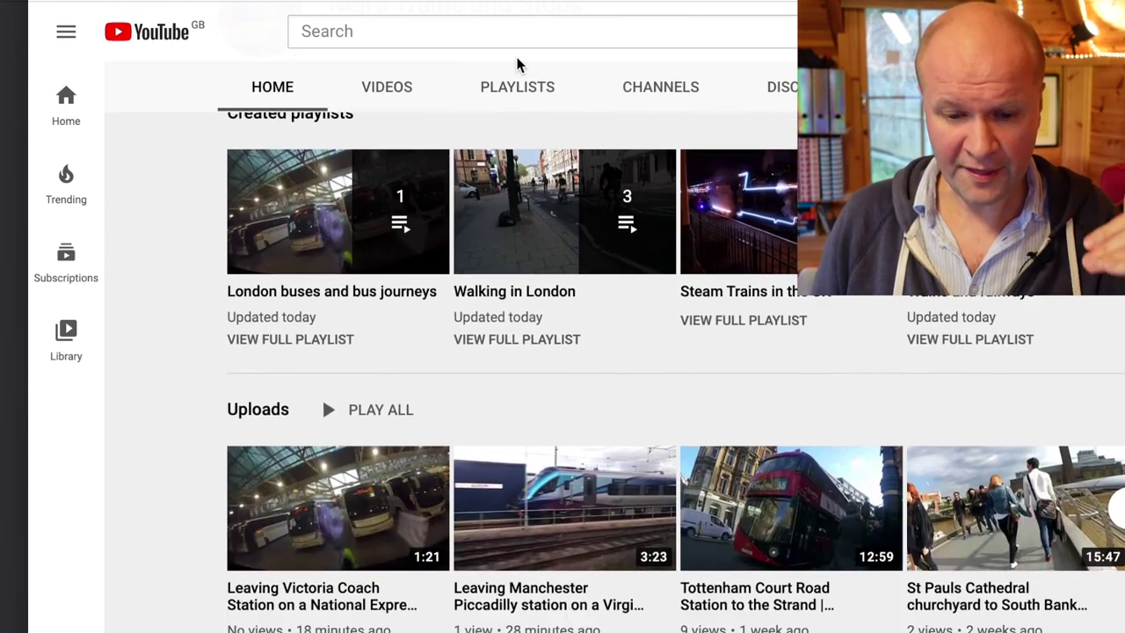
scroll(519, 64, down, 7)
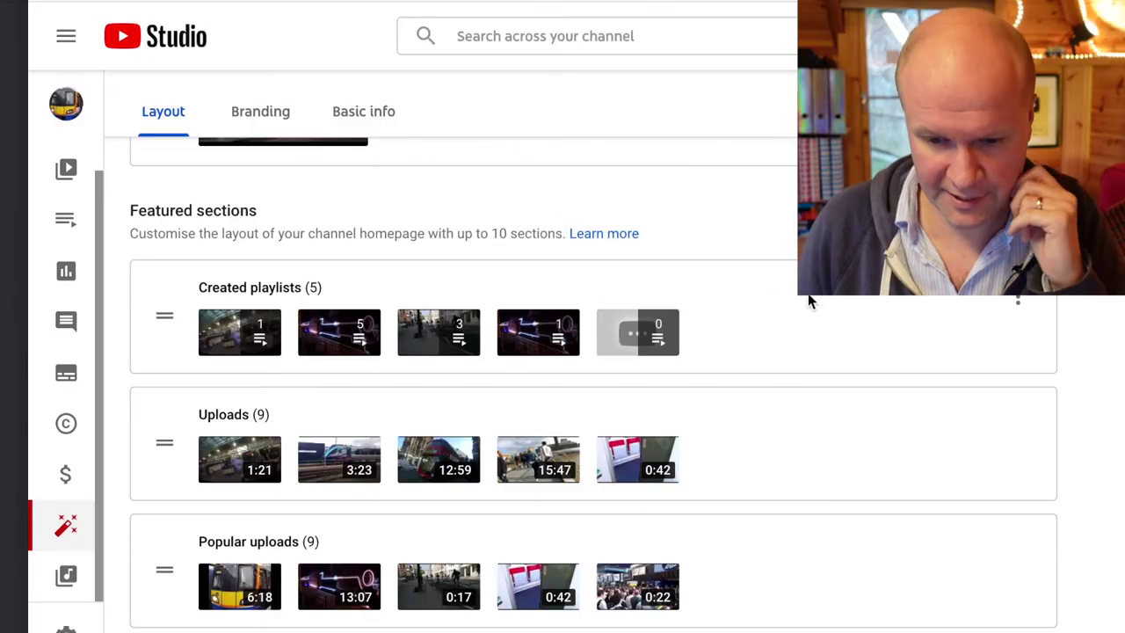
- Add a multiple-playlists section titled TRAINS containing the playlists Trains and railways and Steam Trains in the UK
click(1001, 227)
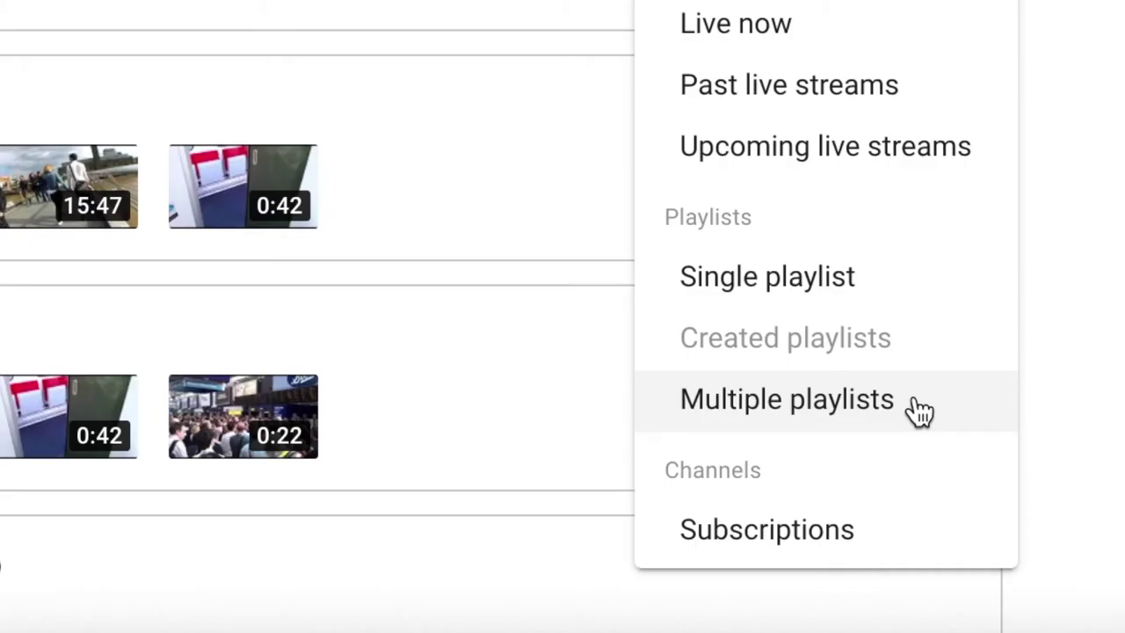
click(919, 408)
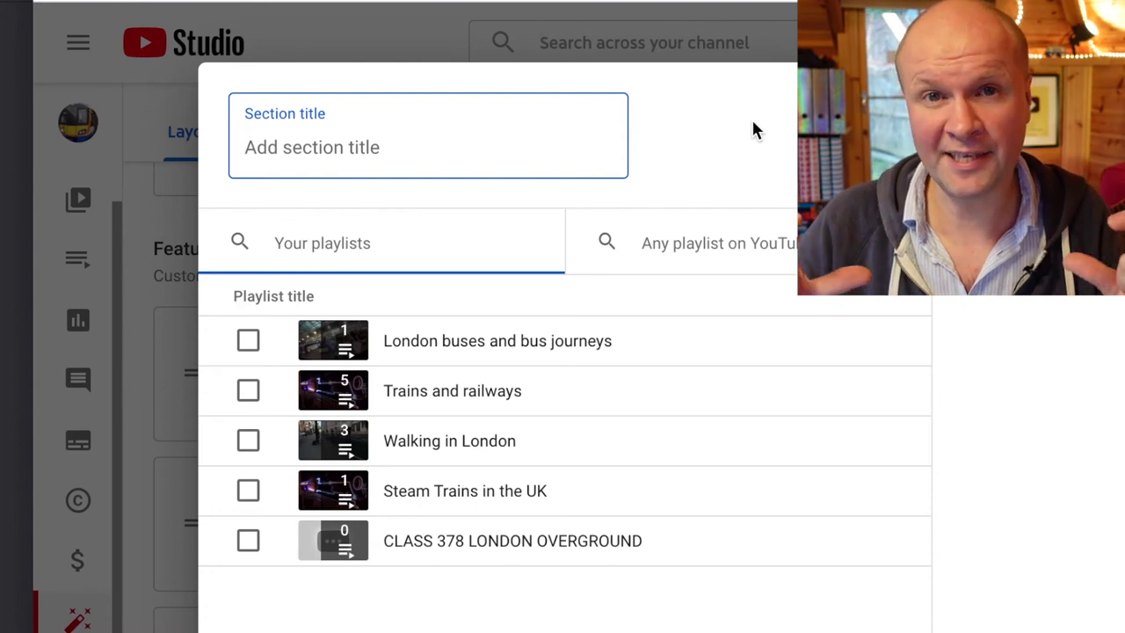
click(339, 261)
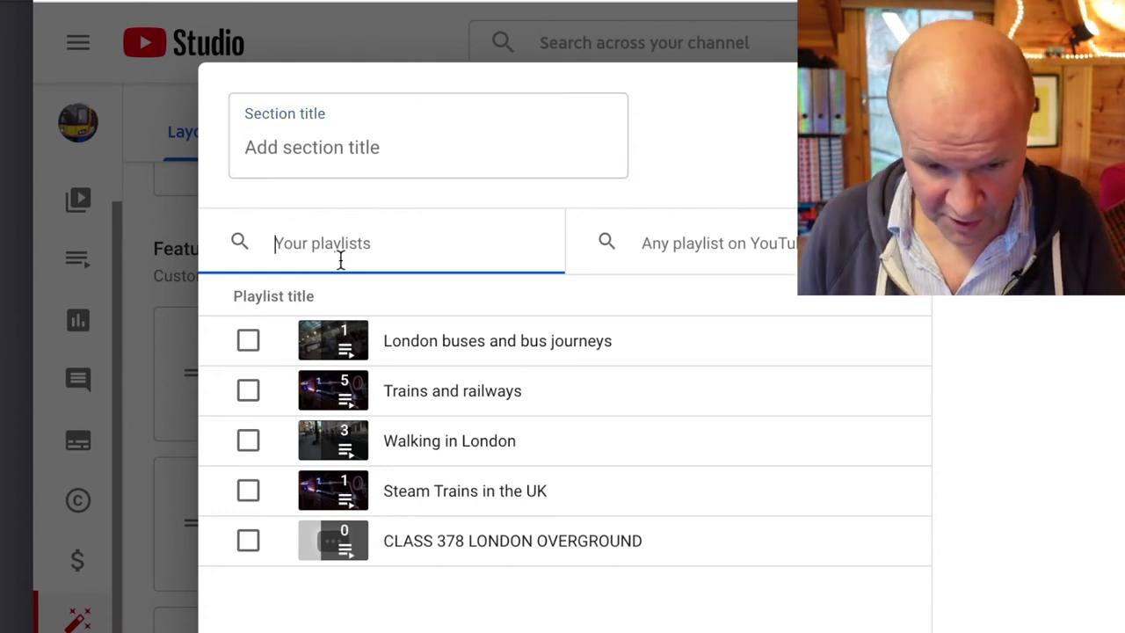
text(trains)
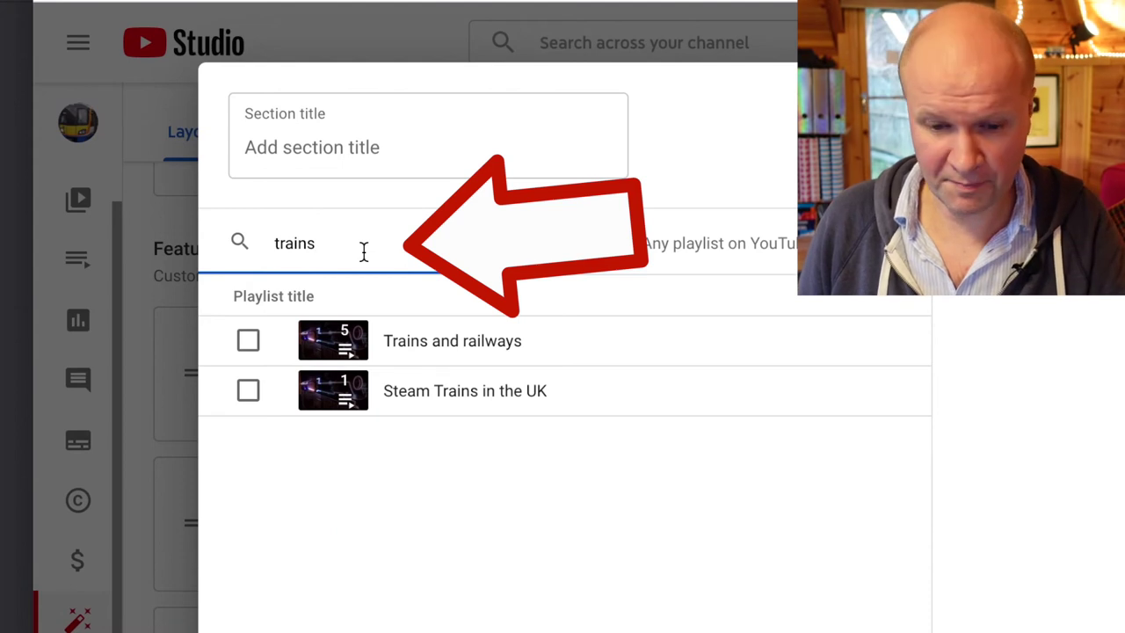
click(248, 341)
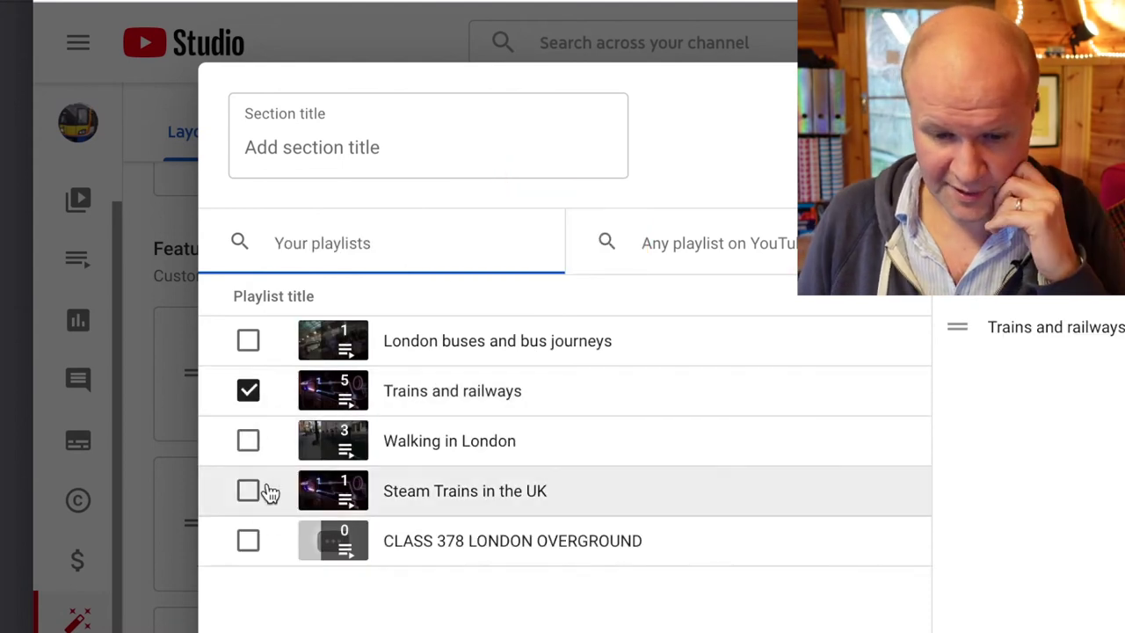
click(249, 495)
click(345, 144)
text(TRAINS)
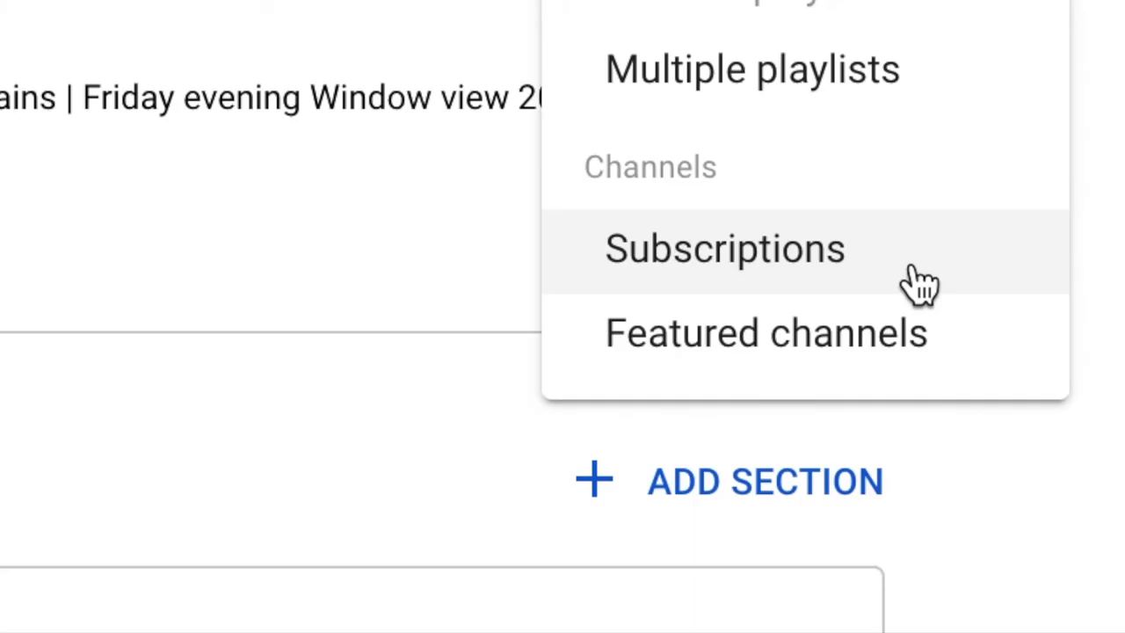
- Choose the Subscriptions section type and examine how channels are featured on the creator's other channel homepage and its Channels page
click(920, 283)
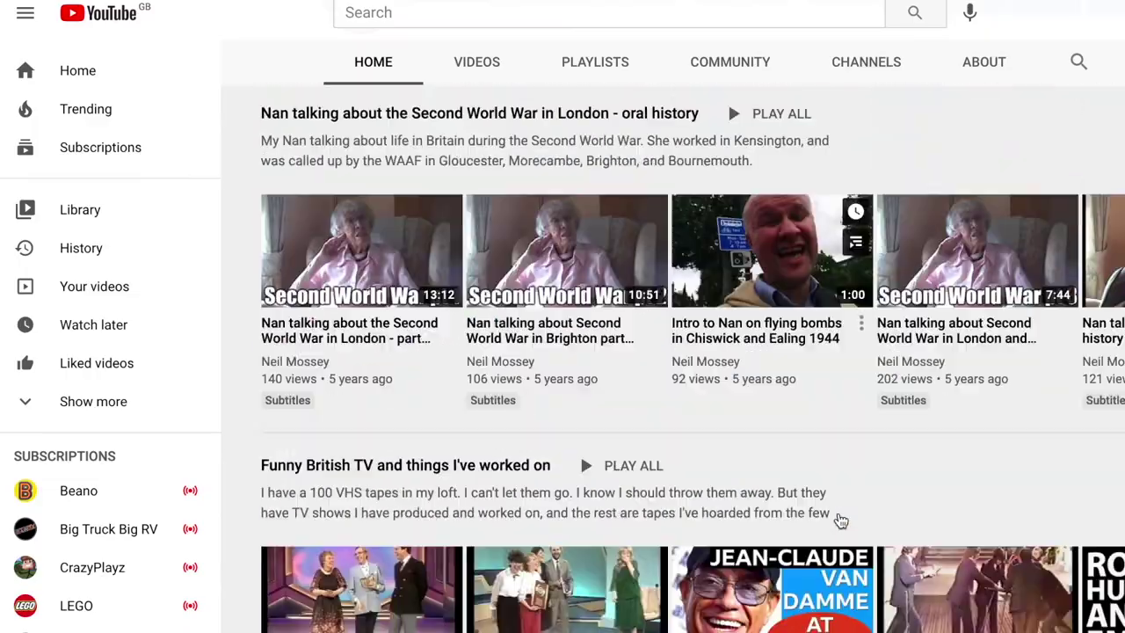
scroll(841, 522, down, 3)
scroll(840, 520, down, 2)
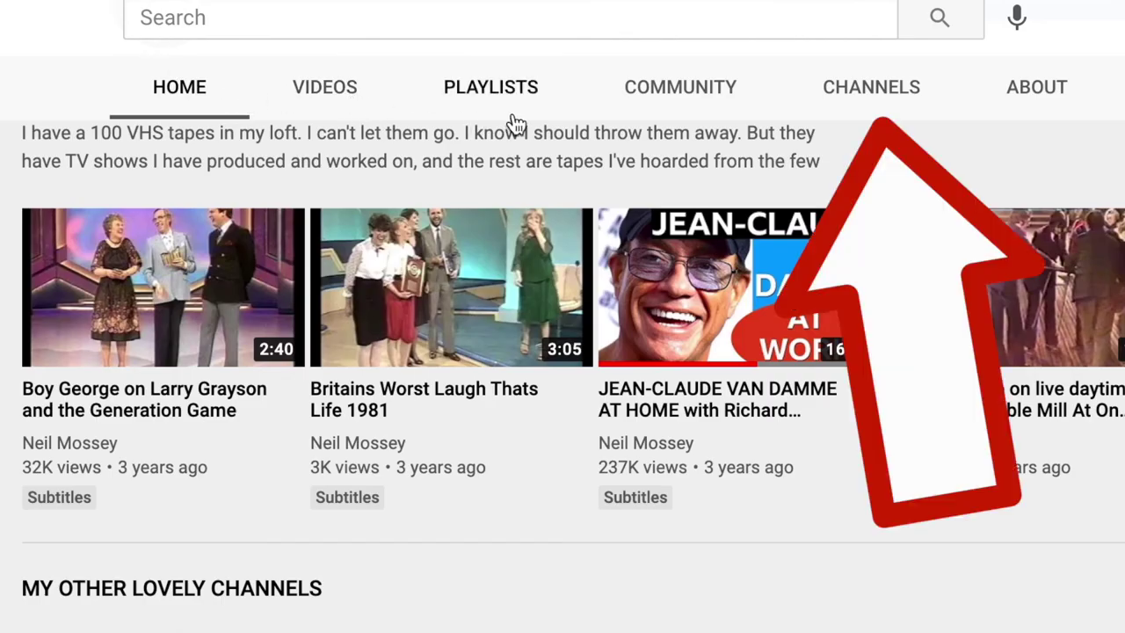
click(898, 103)
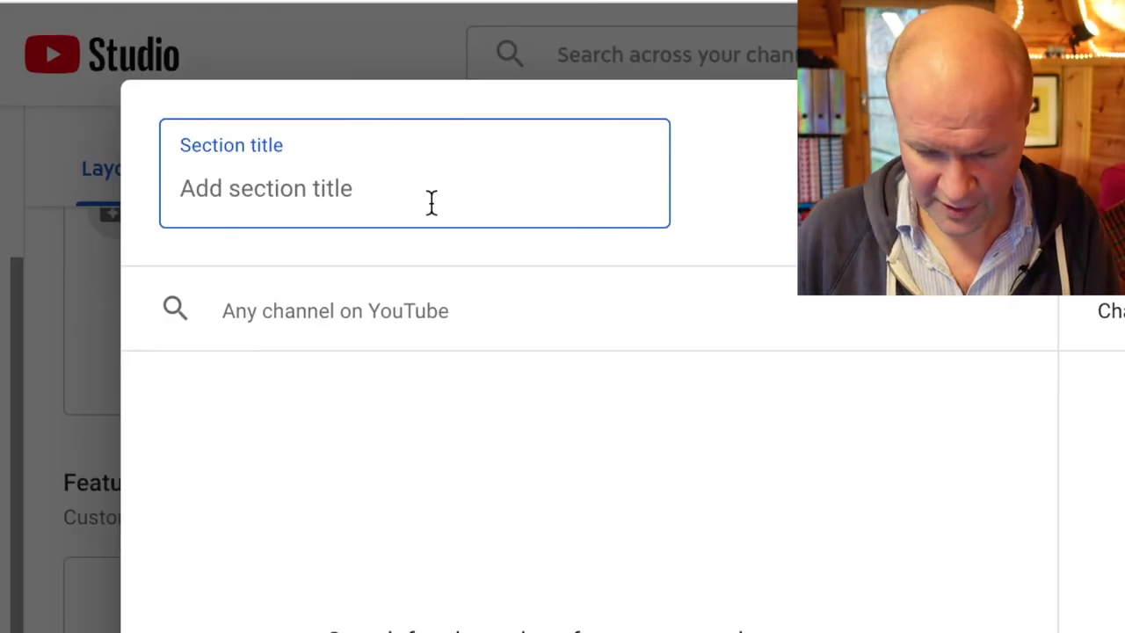
- Title the featured channels section MY OTHER CHANNEL! and select the creator's own channel found by searching for its name
text(MY OTH)
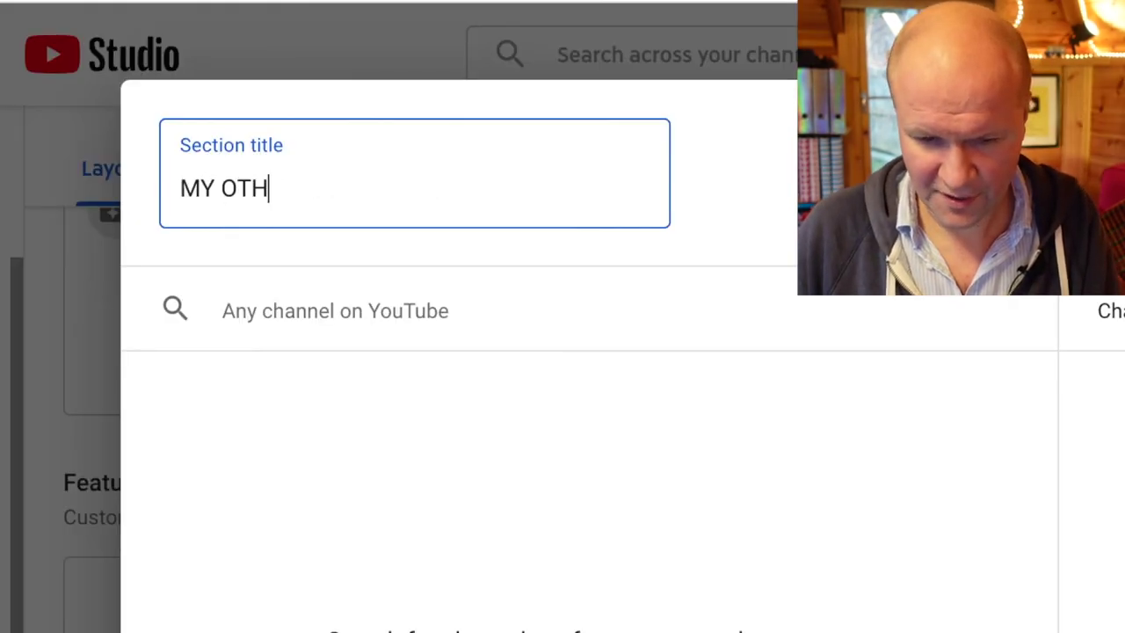
text(ER C)
text(HANNEL!)
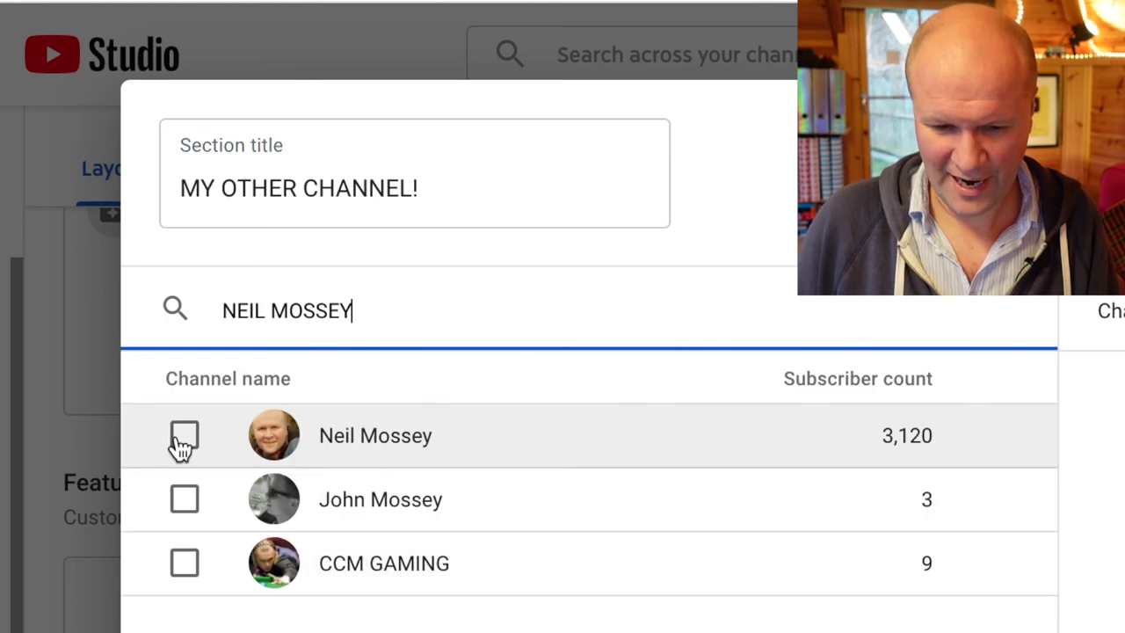
click(182, 440)
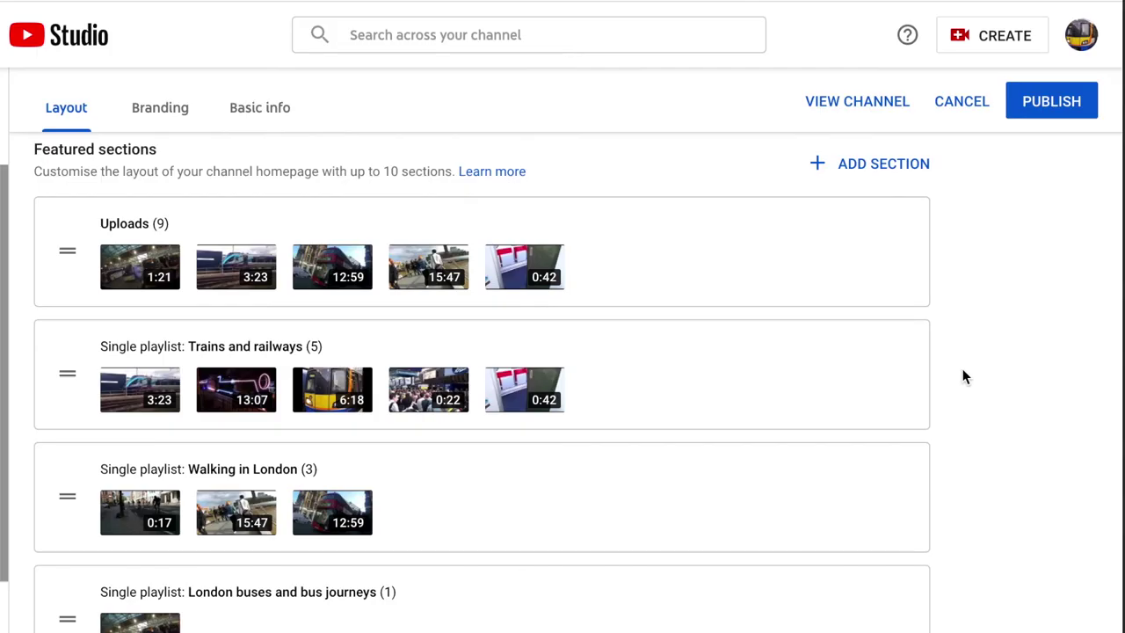
- Review the public channel homepage from the featured video through the playlist sections to the MY OTHER CHANNEL! section
click(972, 234)
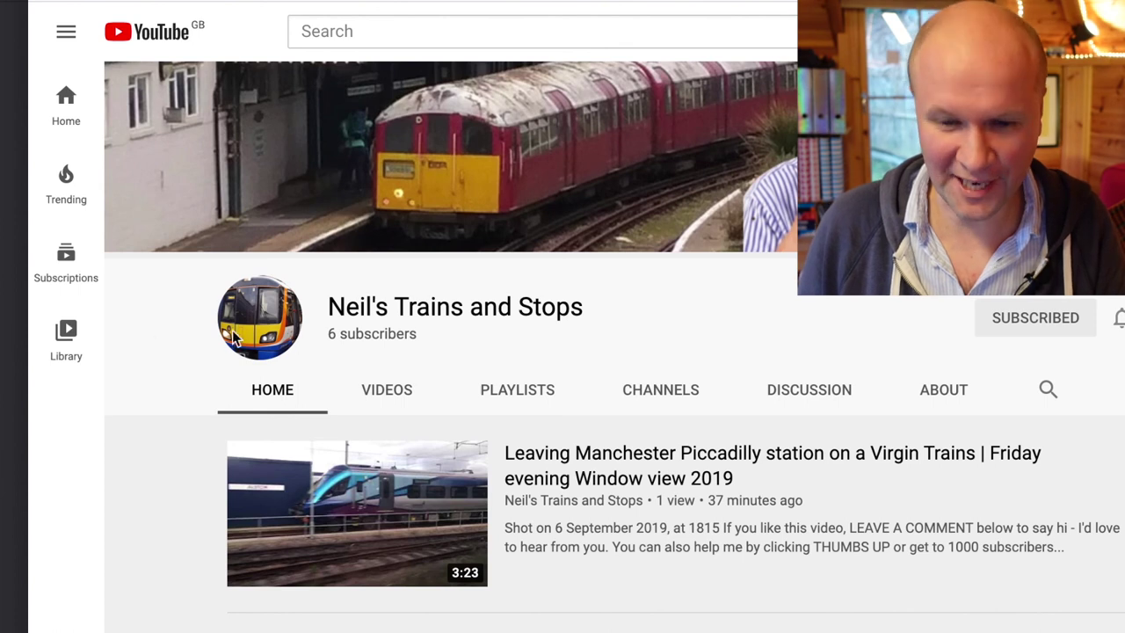
scroll(774, 378, down, 1)
scroll(773, 374, down, 10)
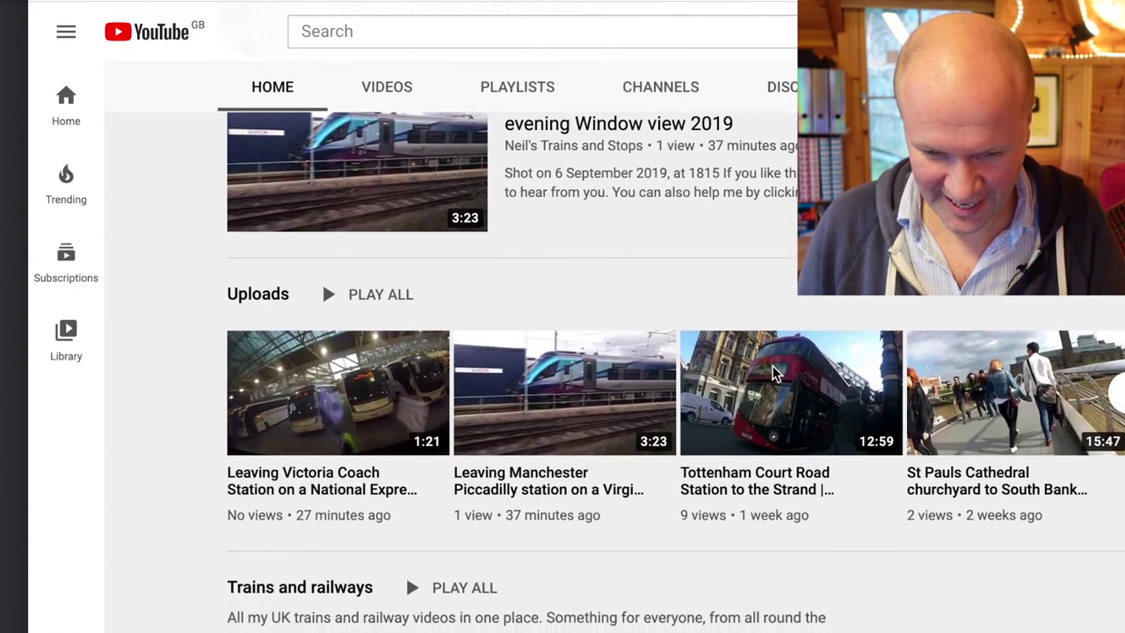
scroll(774, 374, down, 10)
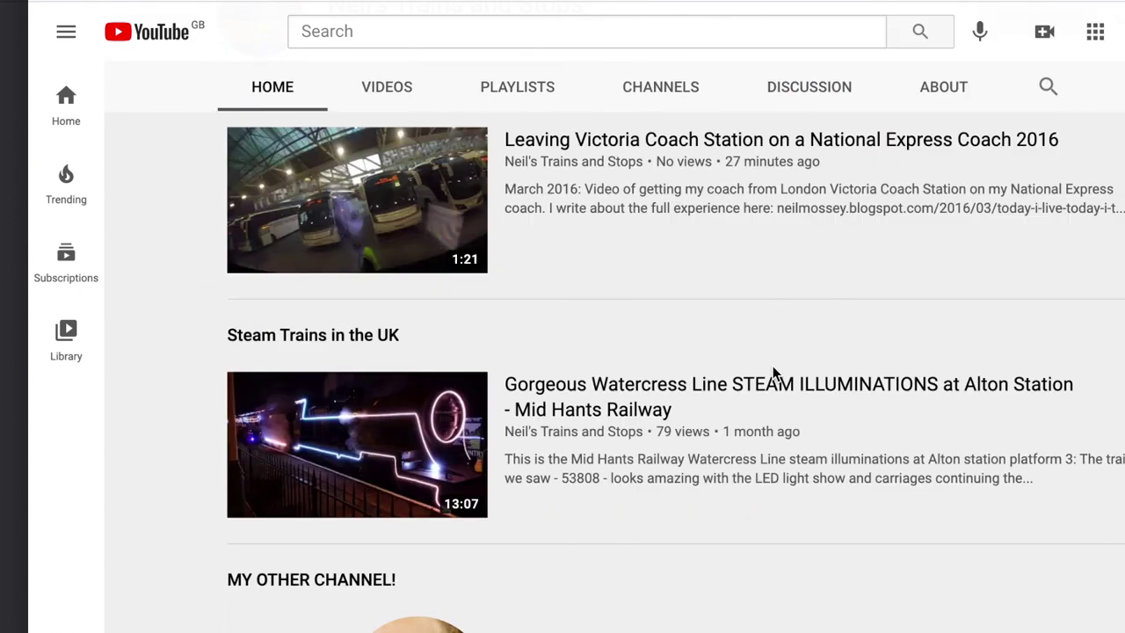
scroll(774, 369, up, 2)
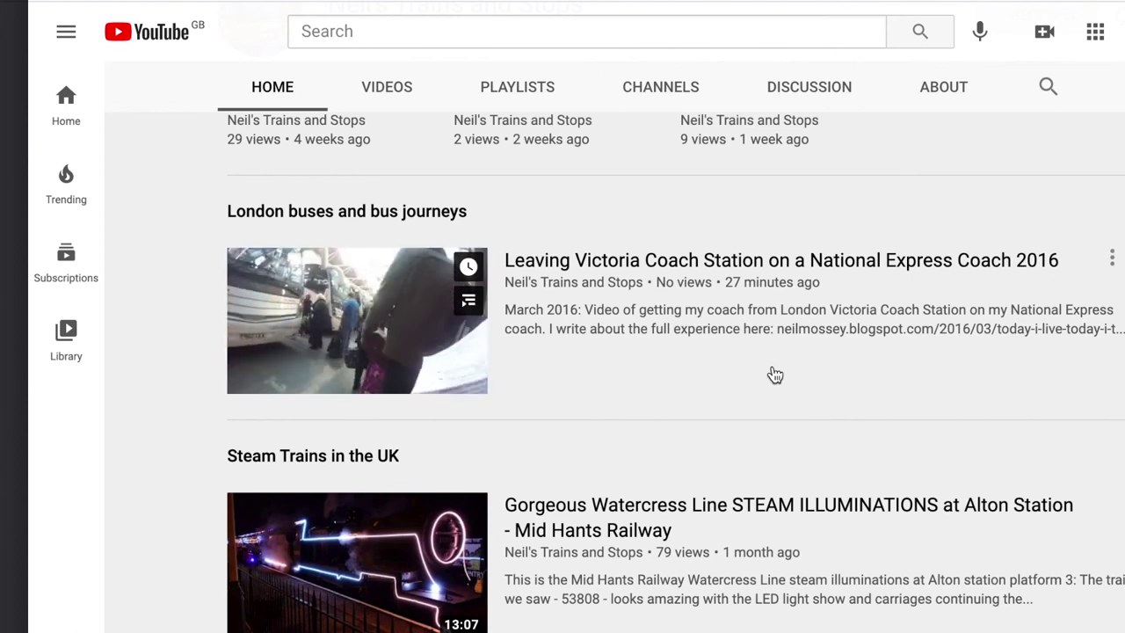